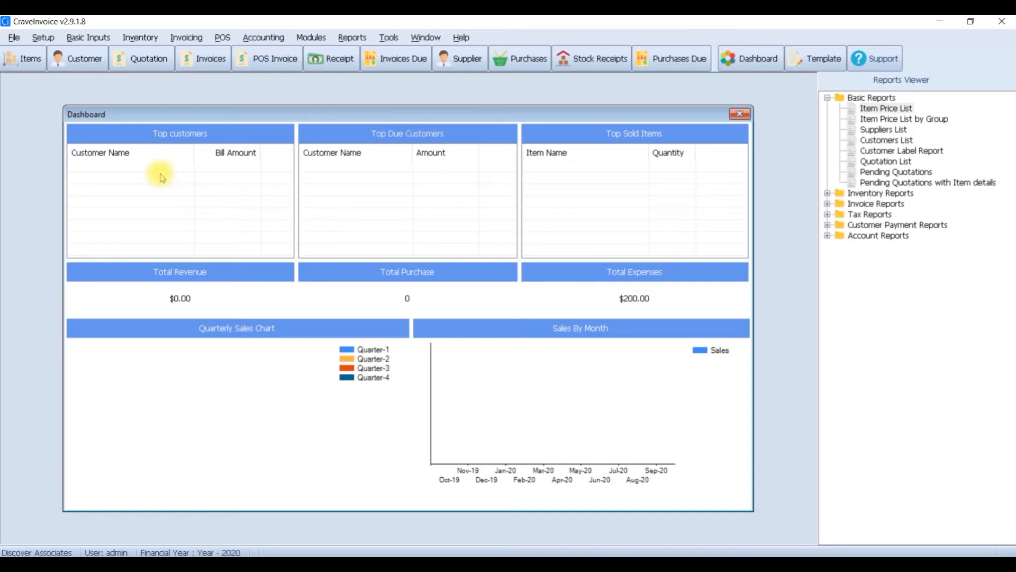
Step: Open the Samsung Galaxy Note item record, enter a retail price of 150, and save the item
click(29, 59)
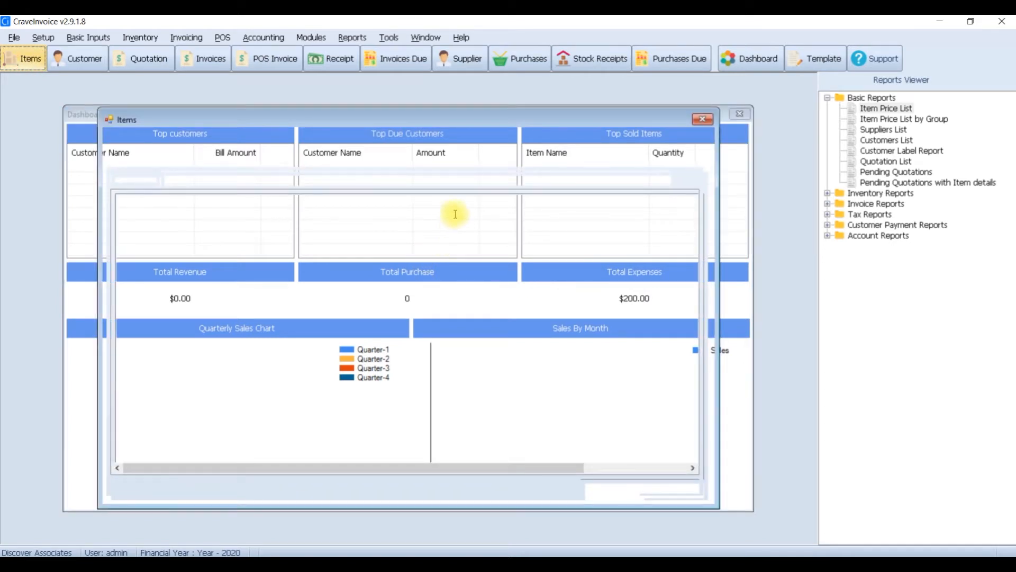
click(286, 225)
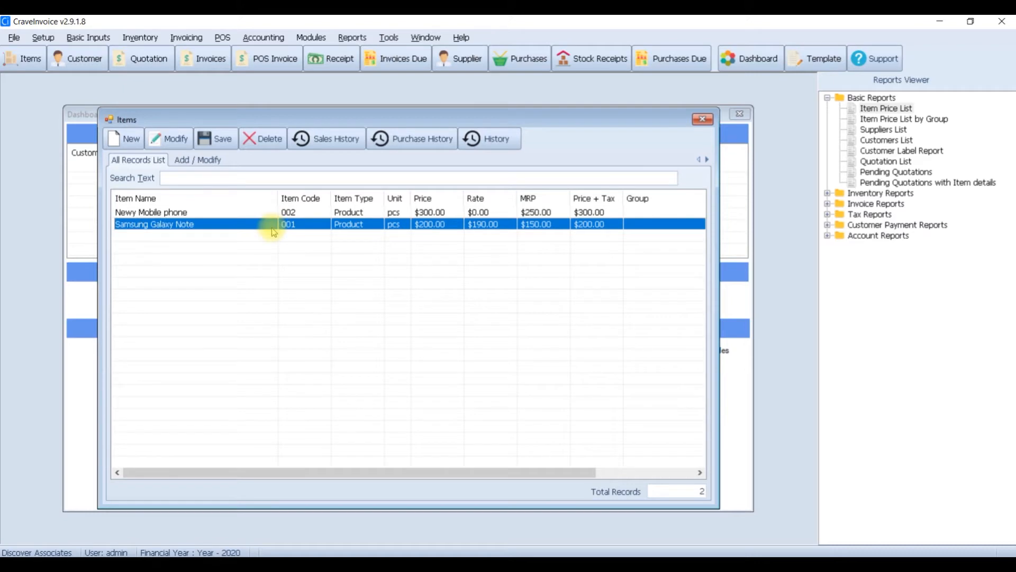
double_click(273, 227)
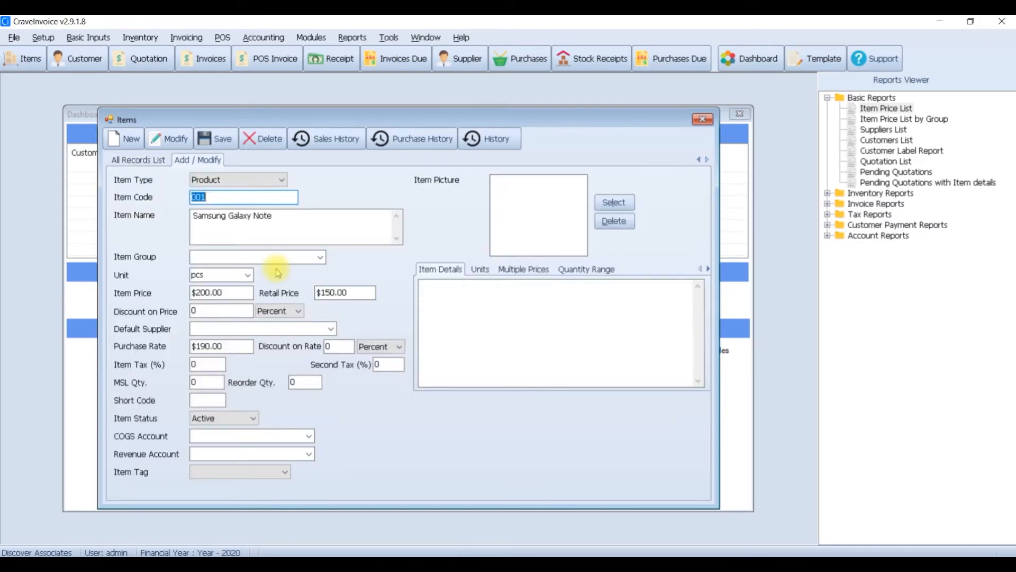
click(350, 292)
text(150)
double_click(356, 291)
click(355, 291)
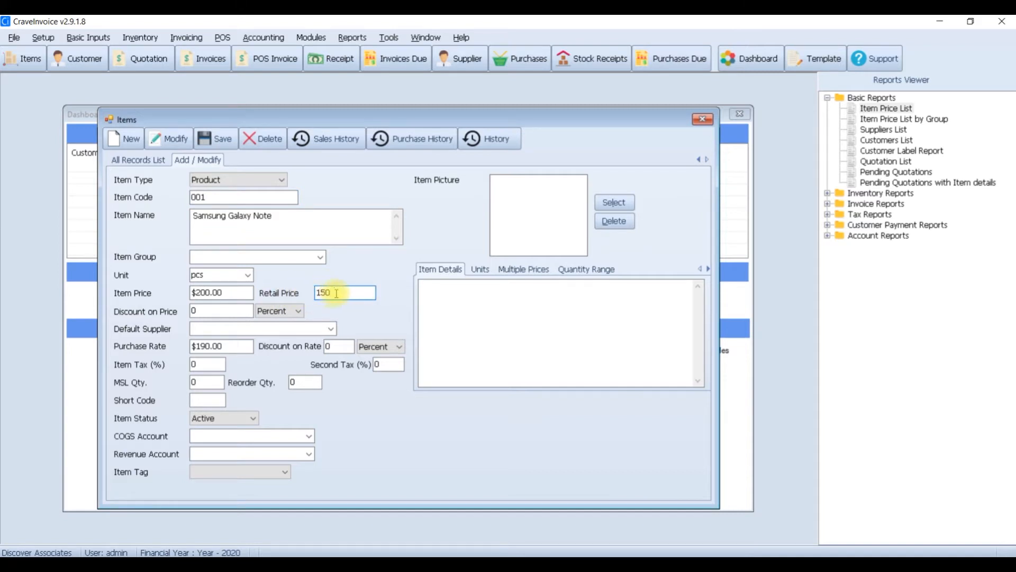
click(218, 293)
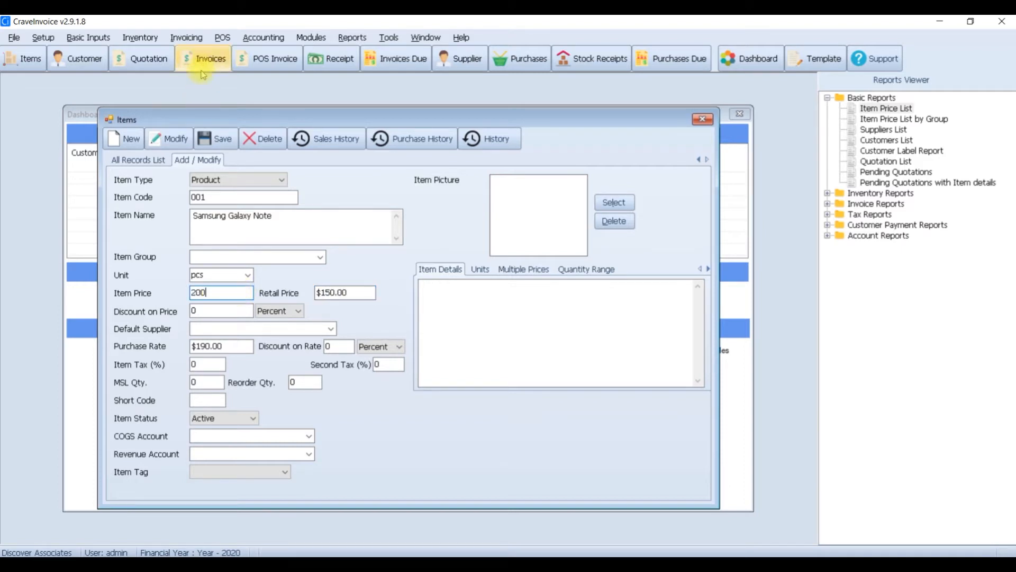
click(349, 292)
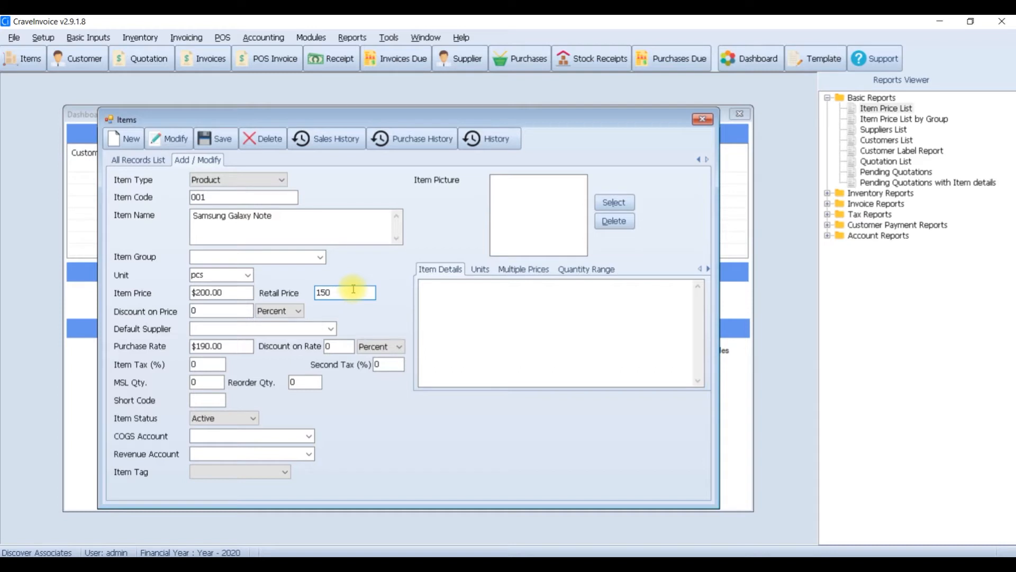
click(215, 138)
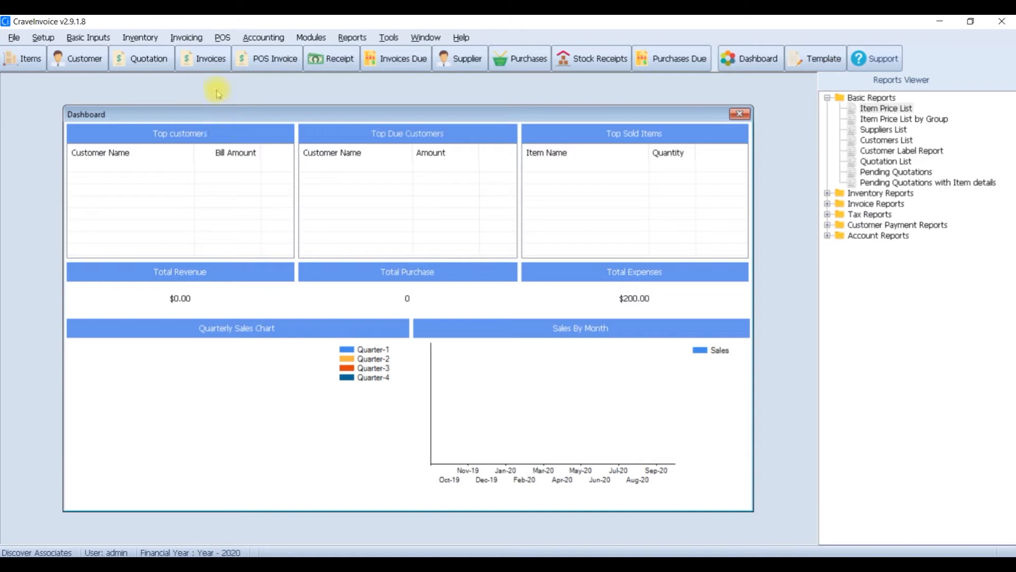
Step: Enable Show Unit Quantity in the invoice settings, save the settings and close the dialog
click(179, 38)
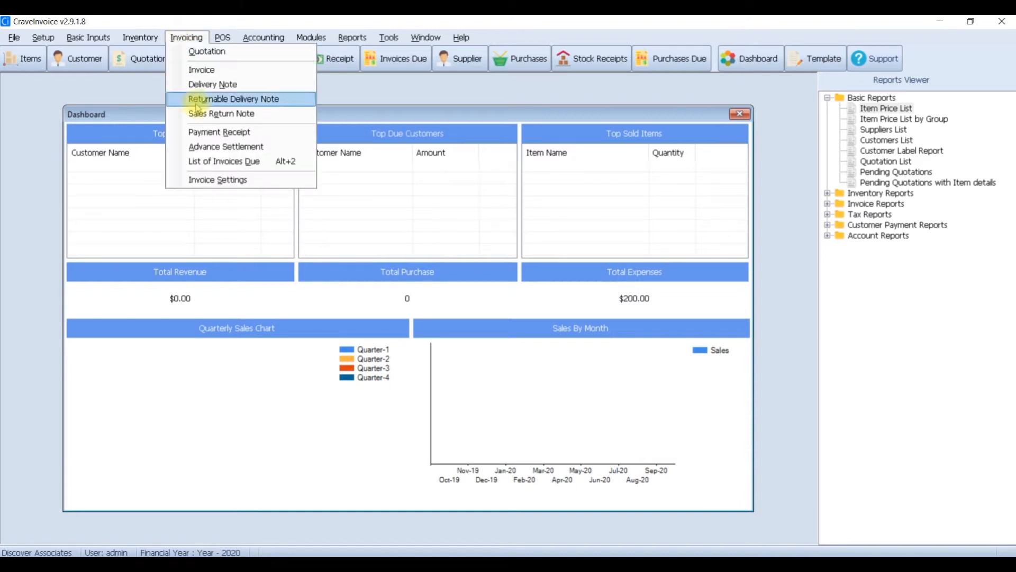
click(229, 179)
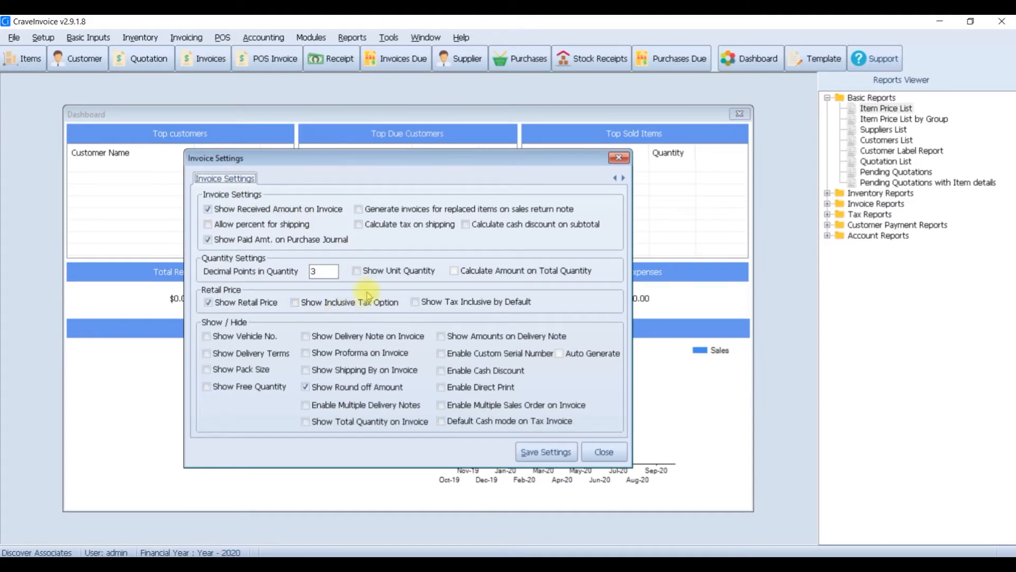
click(378, 273)
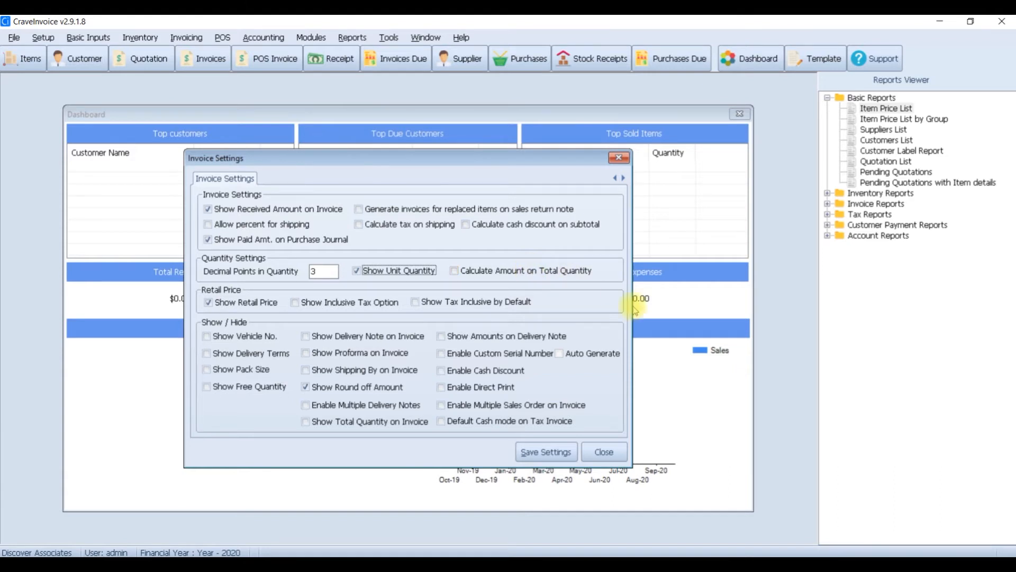
click(566, 454)
key(Return)
click(604, 451)
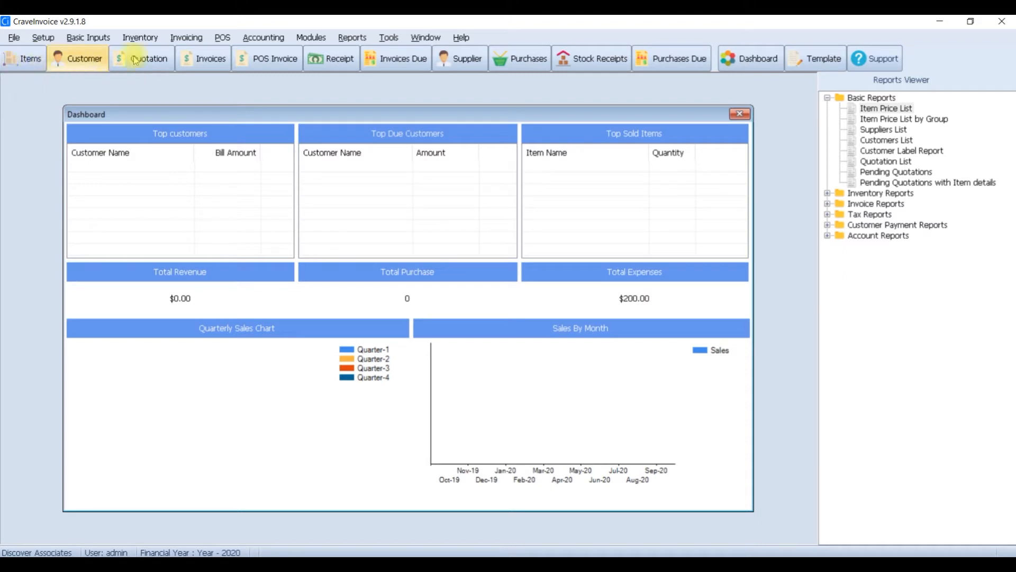
Step: Review the cash, card and round-off accounts in the POS settings, save the settings and close the dialog
click(227, 41)
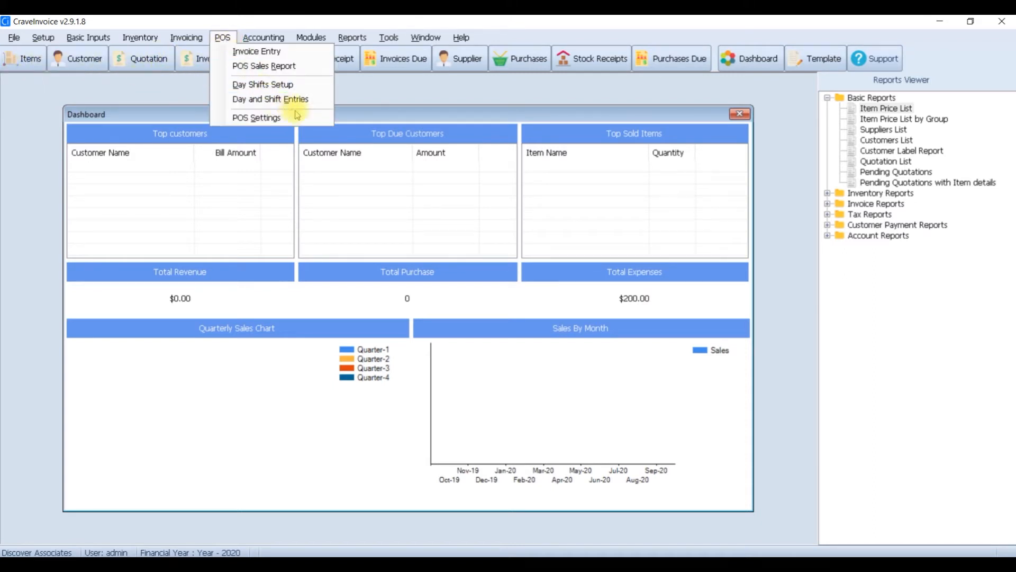
click(300, 117)
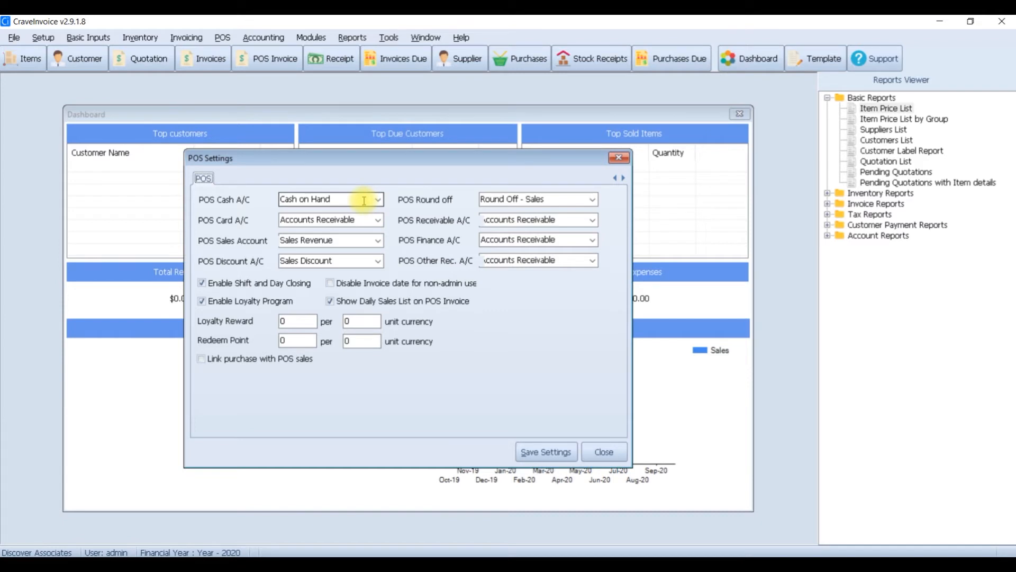
click(364, 200)
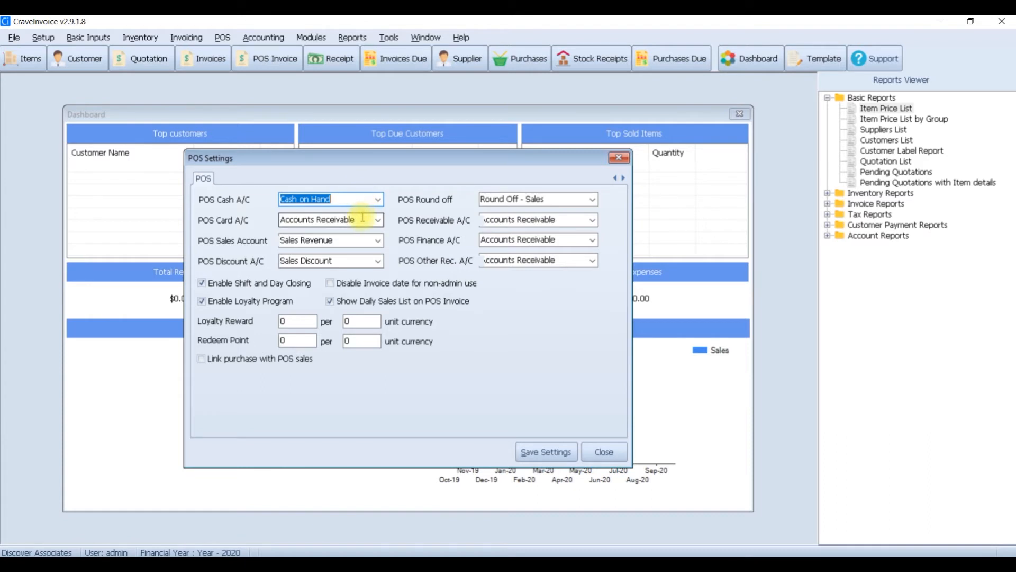
click(362, 218)
click(363, 218)
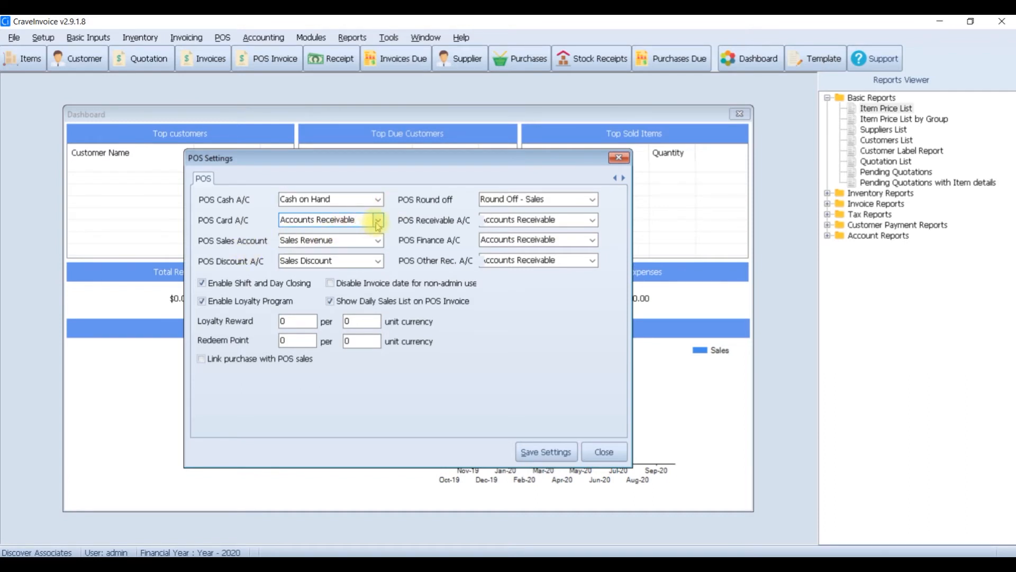
click(378, 222)
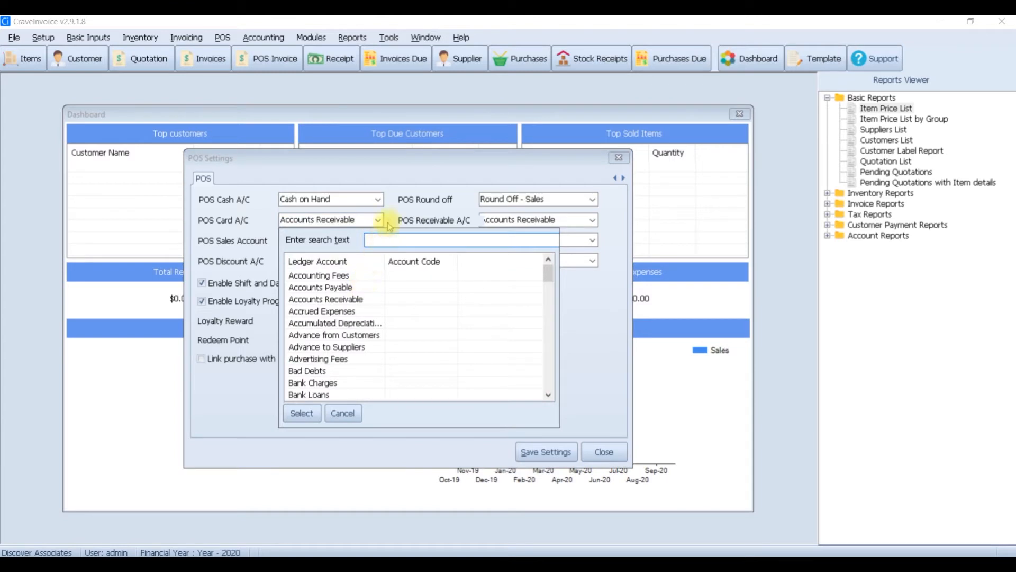
click(391, 210)
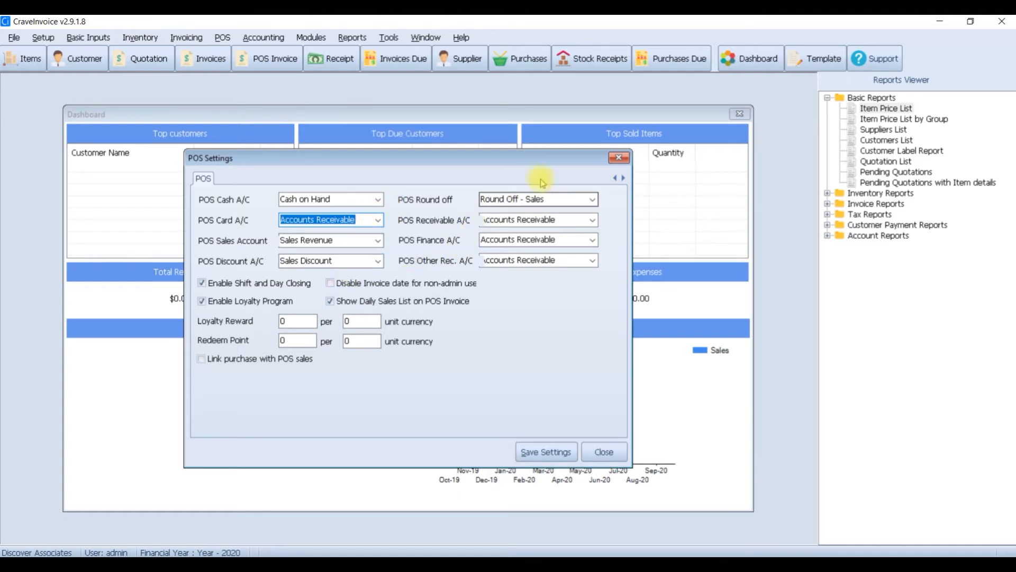
click(593, 200)
click(594, 200)
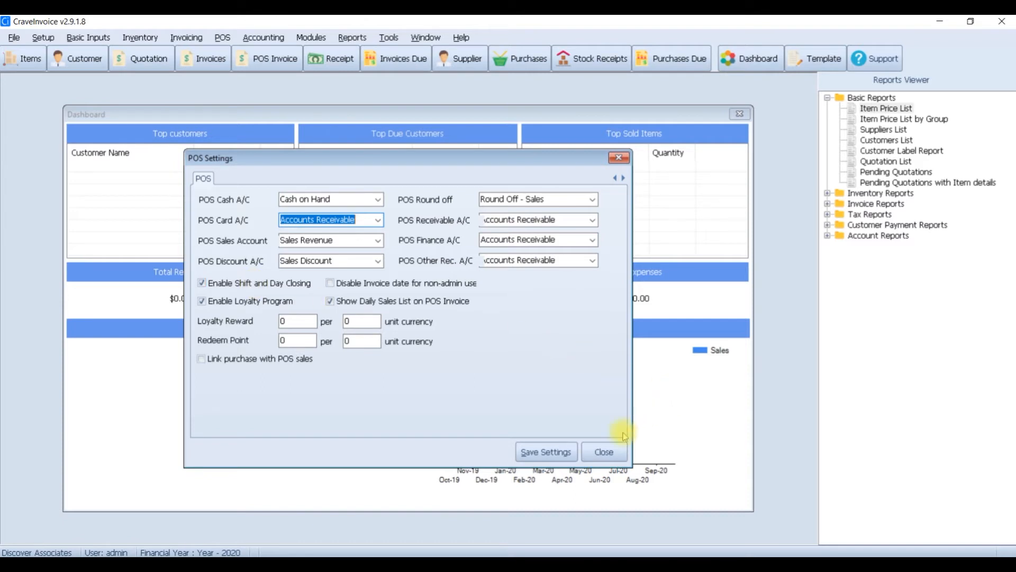
click(548, 453)
click(604, 451)
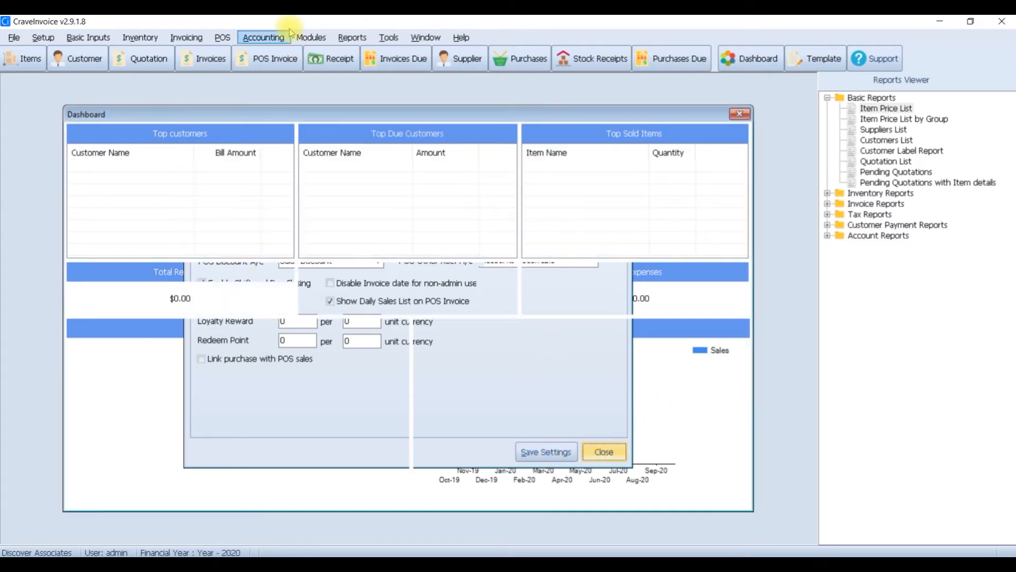
click(230, 39)
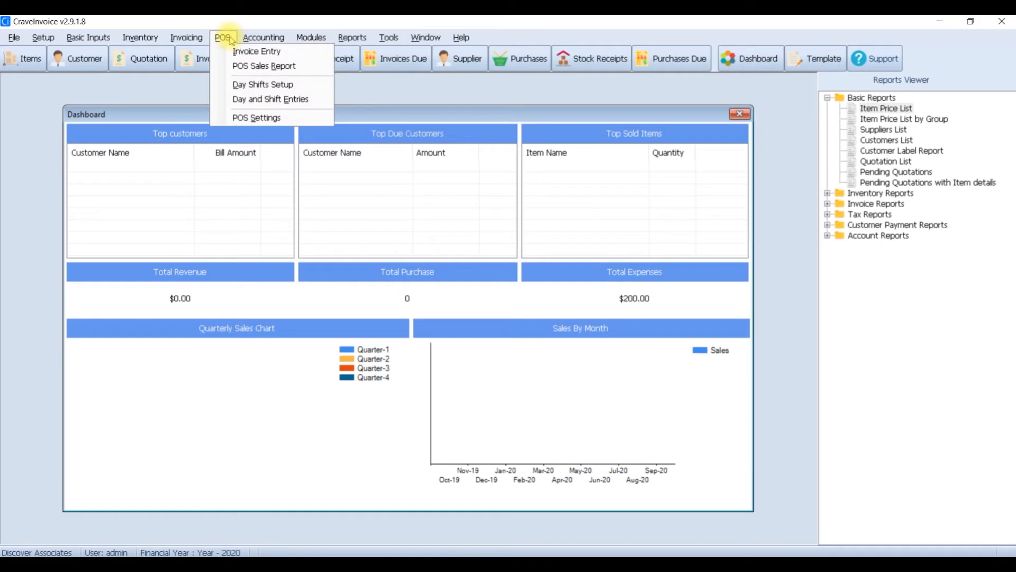
click(231, 39)
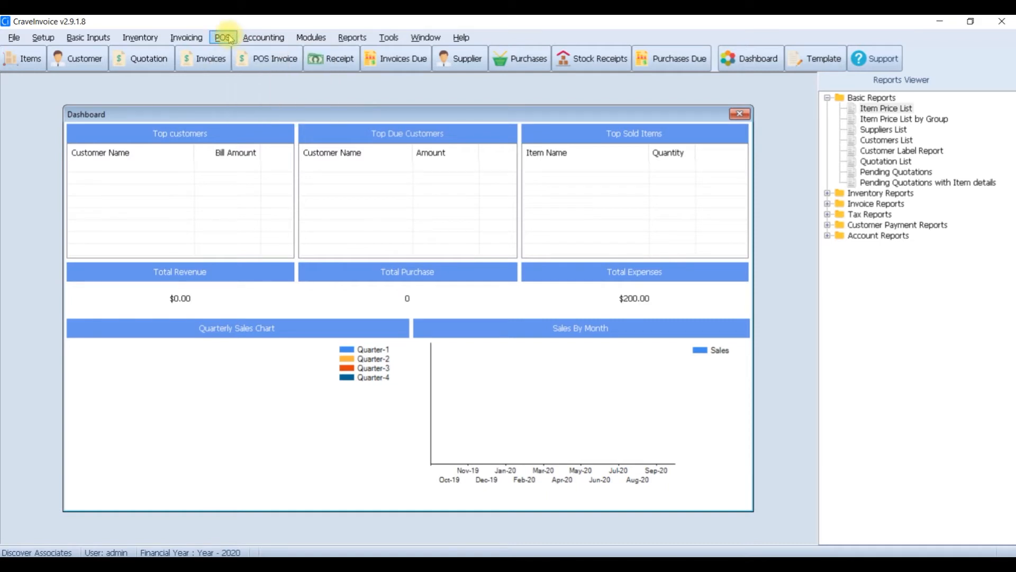
click(231, 40)
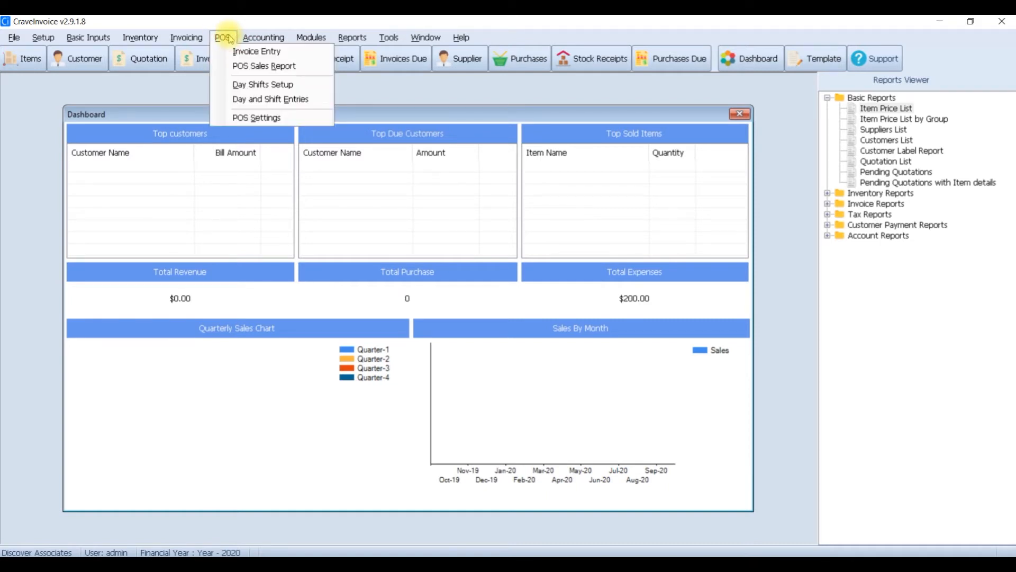
click(231, 40)
Step: Open the POS day shifts setup and name a new shift Day
click(186, 37)
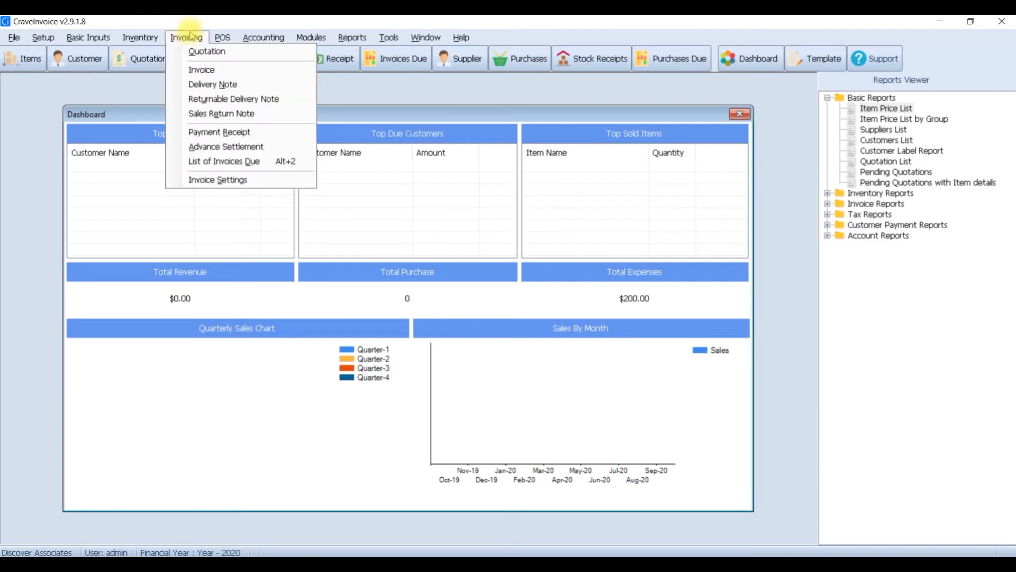
mouse_move(222, 38)
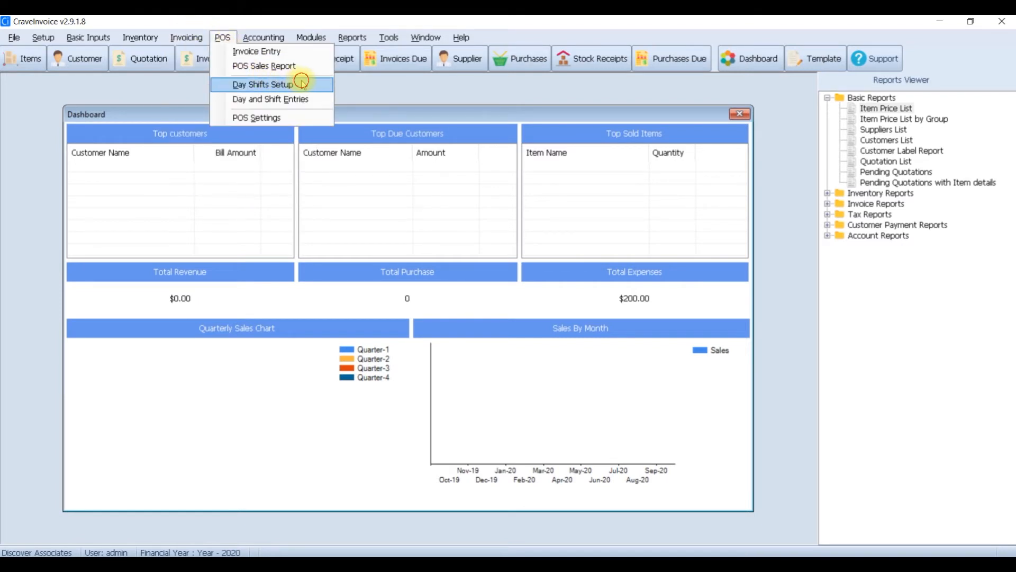
click(303, 85)
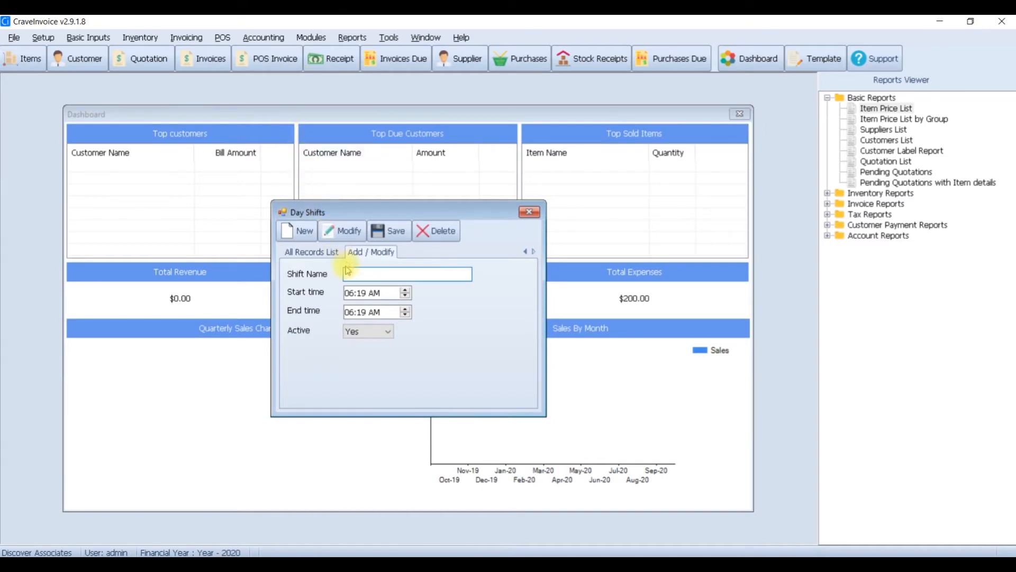
click(378, 274)
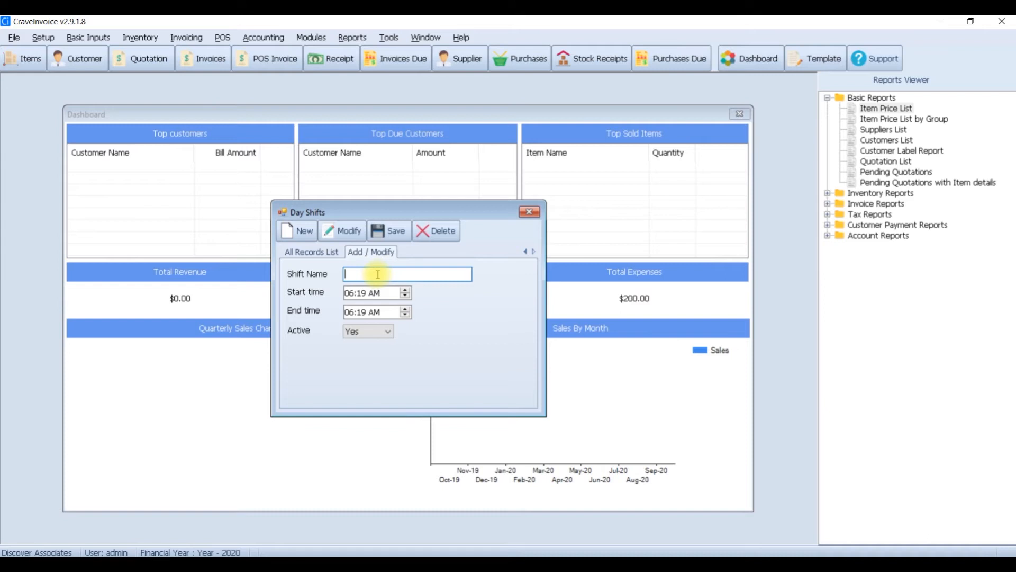
click(371, 292)
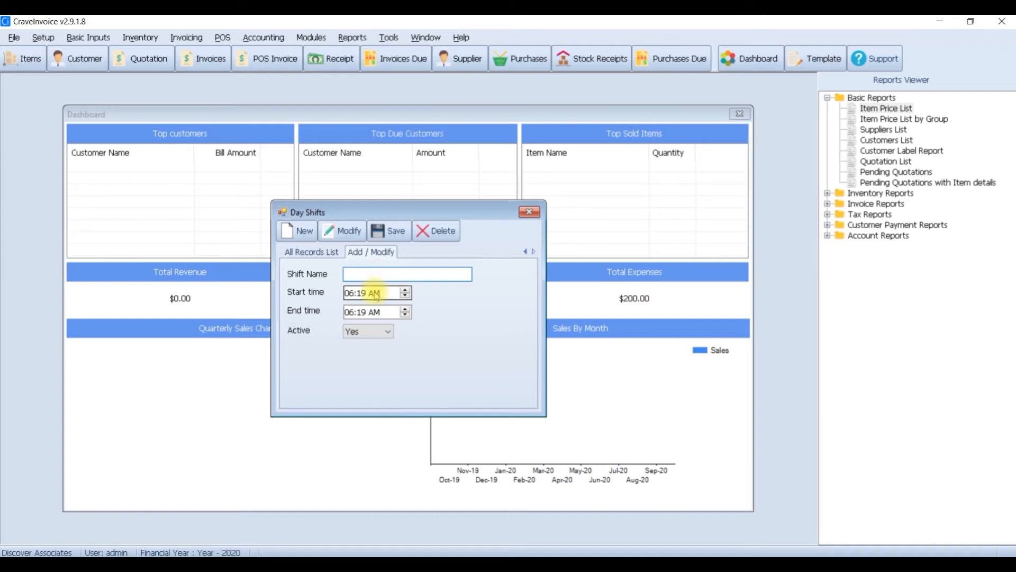
key(Tab)
click(362, 275)
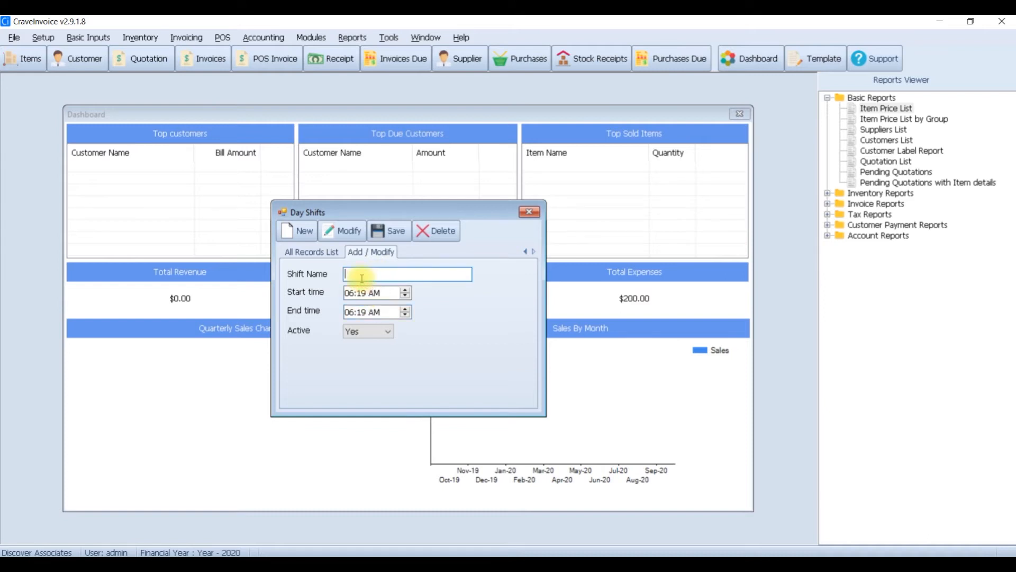
text(Day)
Step: Set the Day shift to start at 09:00 AM and end at 06:00 PM, and save it
click(348, 294)
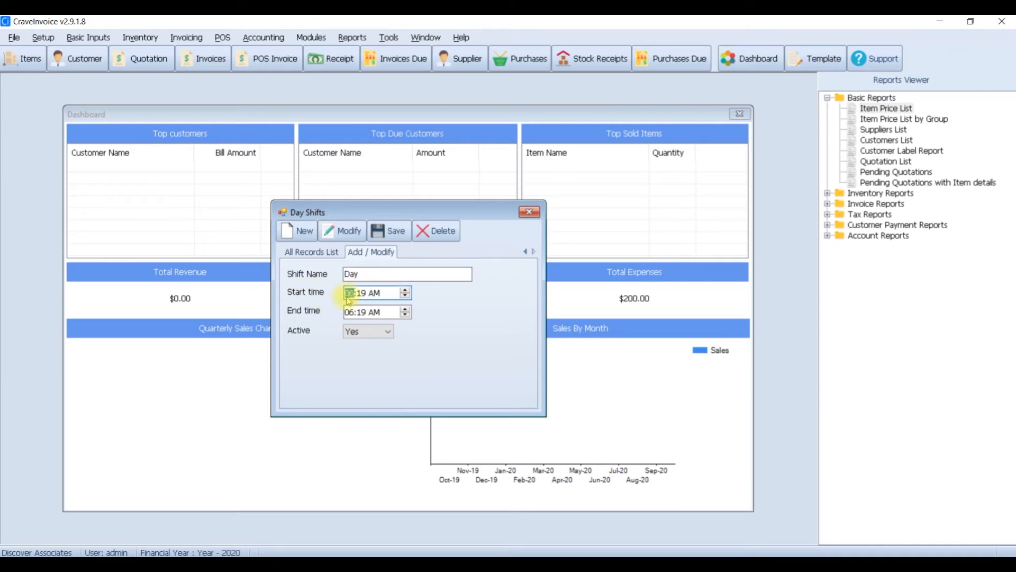
text(9:00)
key(Tab)
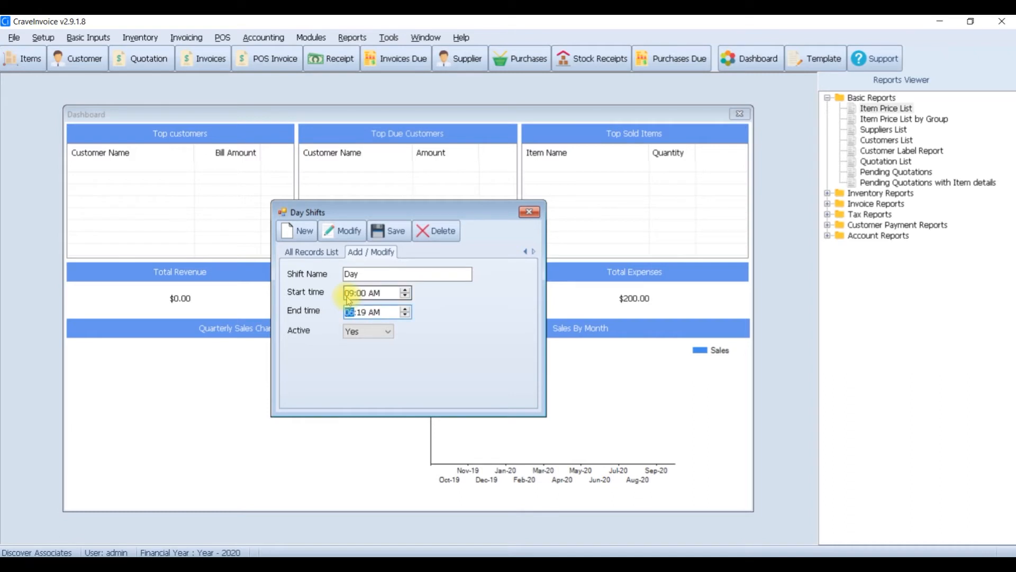
text(600p)
click(390, 273)
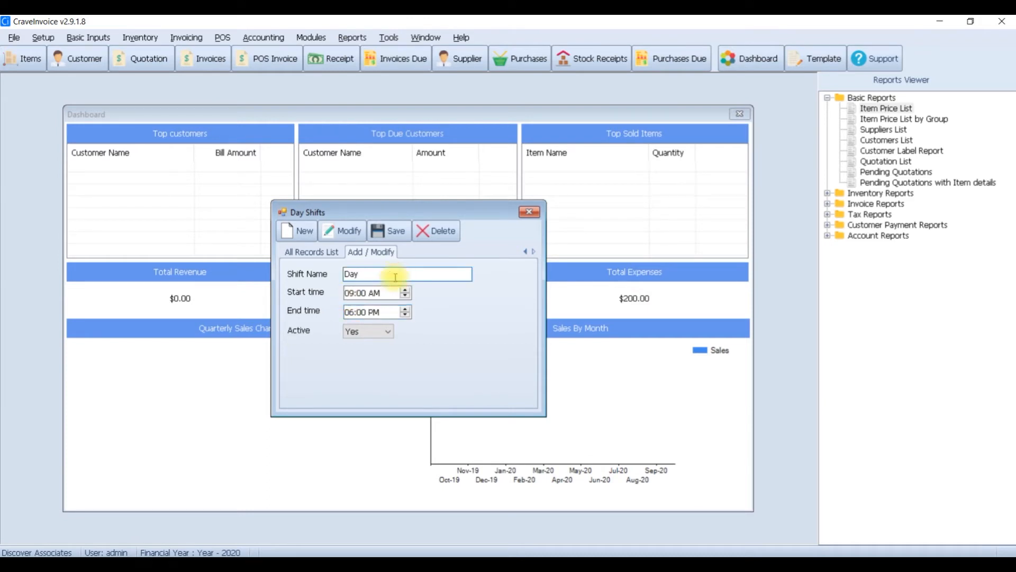
click(388, 233)
Step: Check the saved shifts in the day shifts records list and close the setup
click(307, 252)
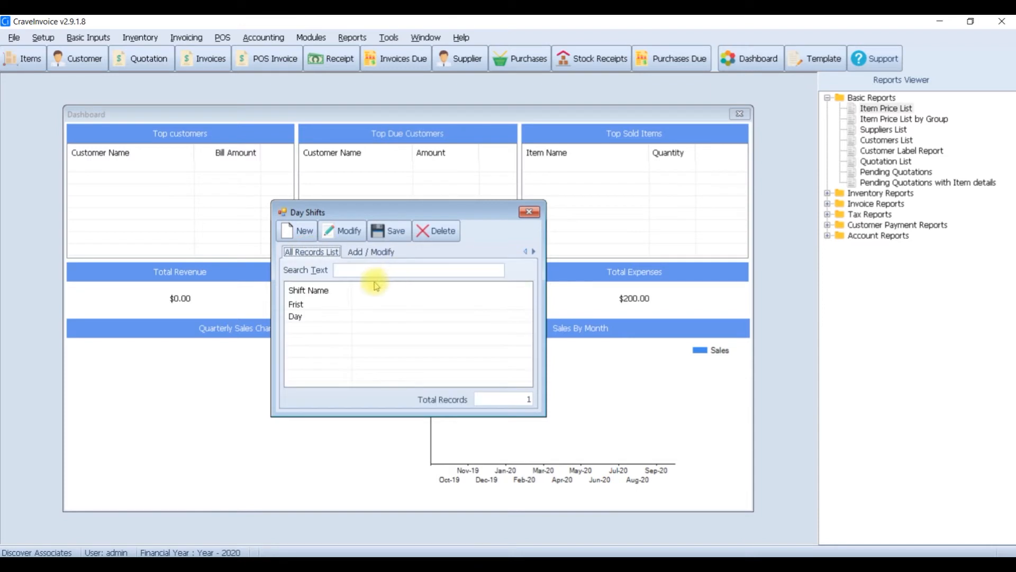
click(308, 318)
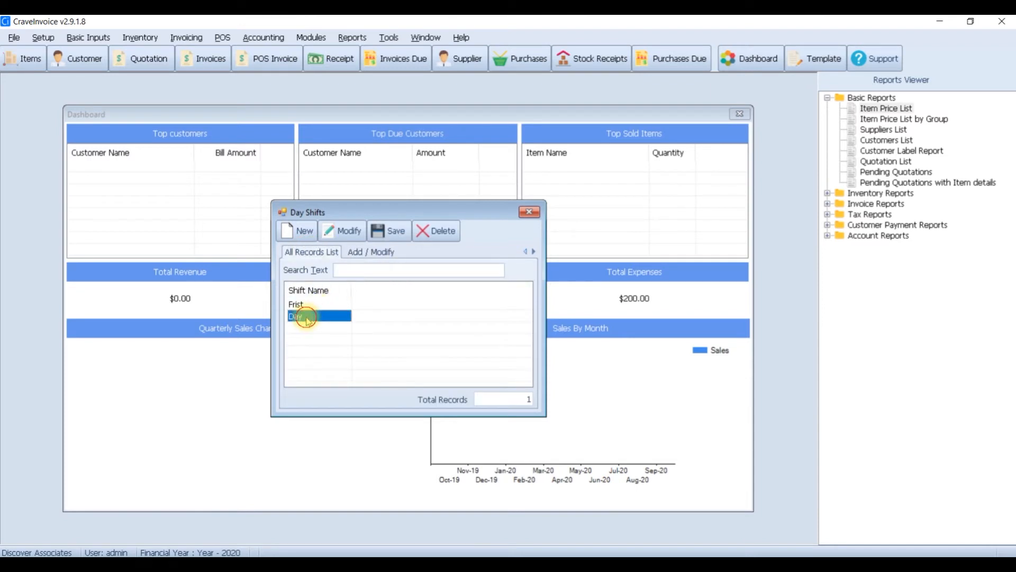
click(306, 303)
click(306, 316)
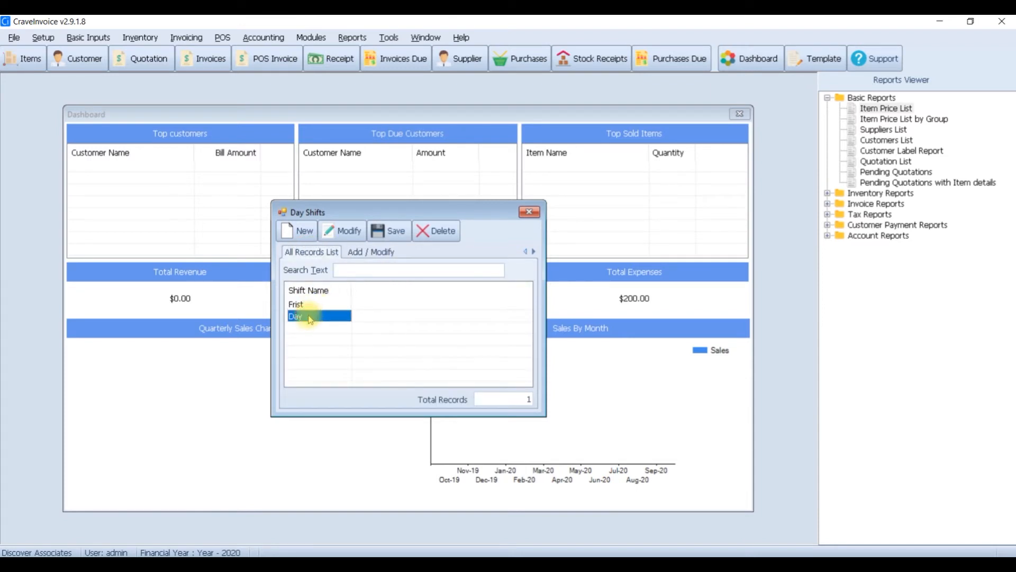
click(526, 212)
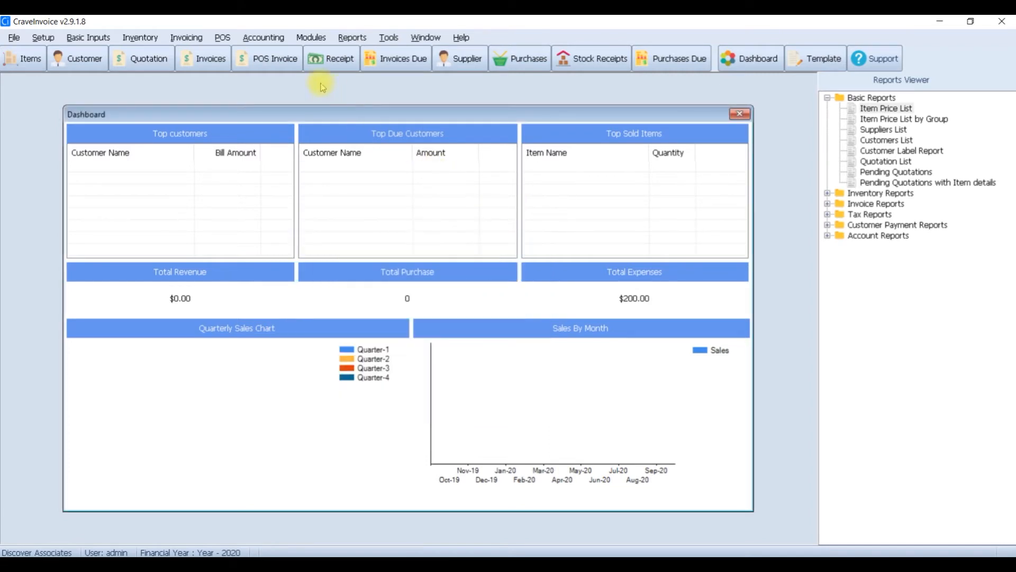
Step: Open the POS invoice entry form and maximize it
click(222, 41)
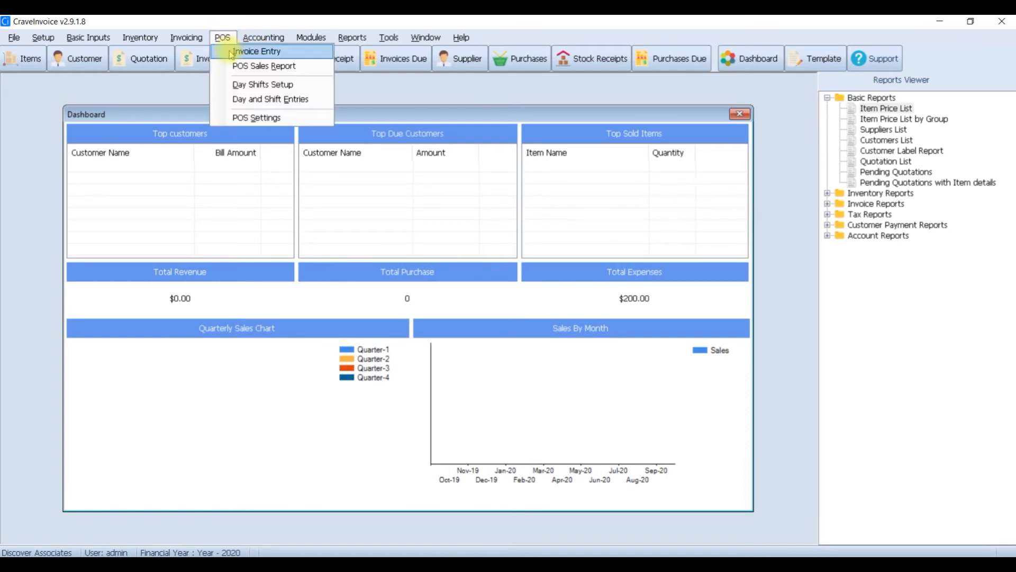
click(231, 53)
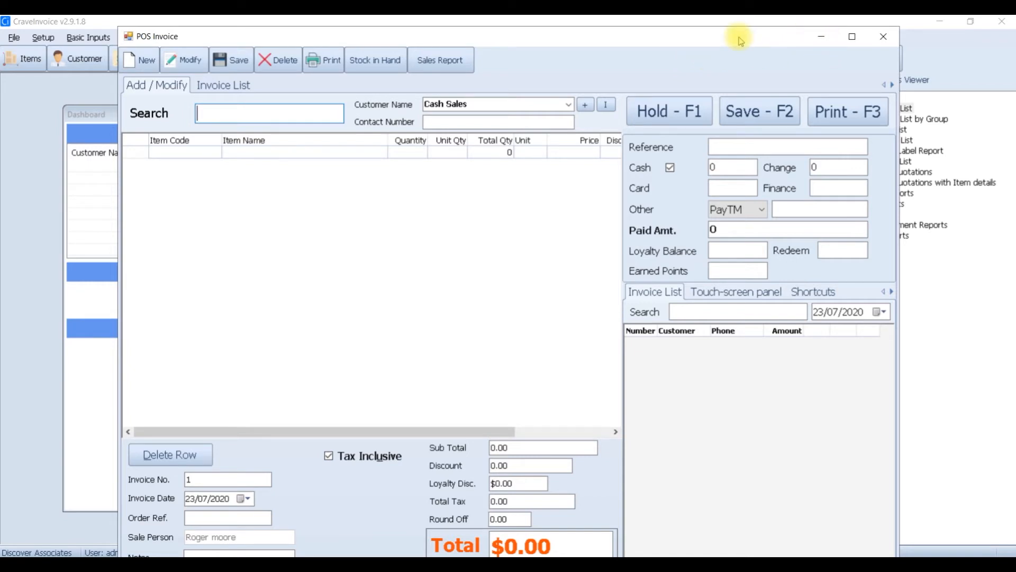
click(858, 42)
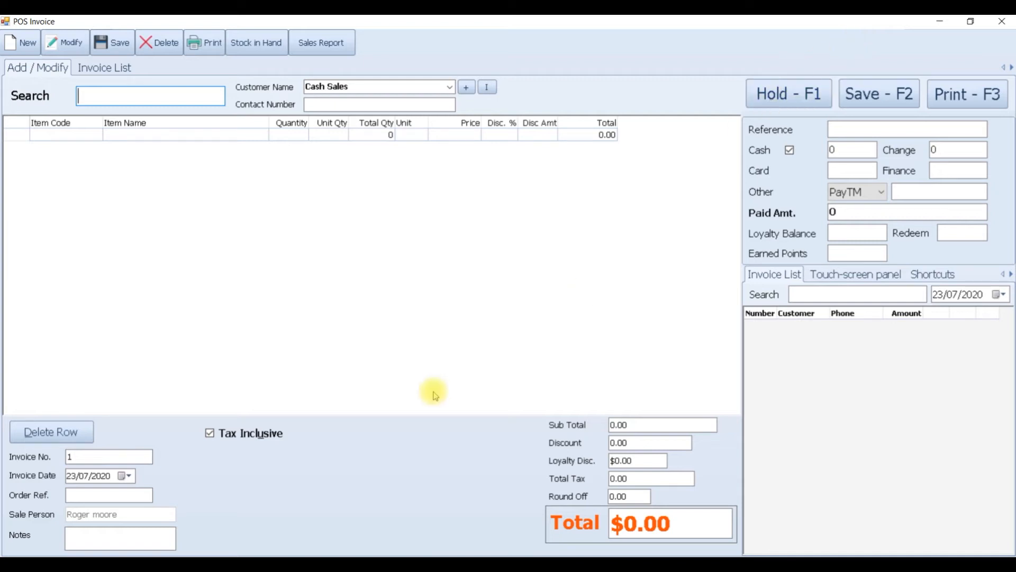
Step: Find item code 001 and add the Samsung Galaxy Note to the cash sales invoice
click(175, 97)
text(001)
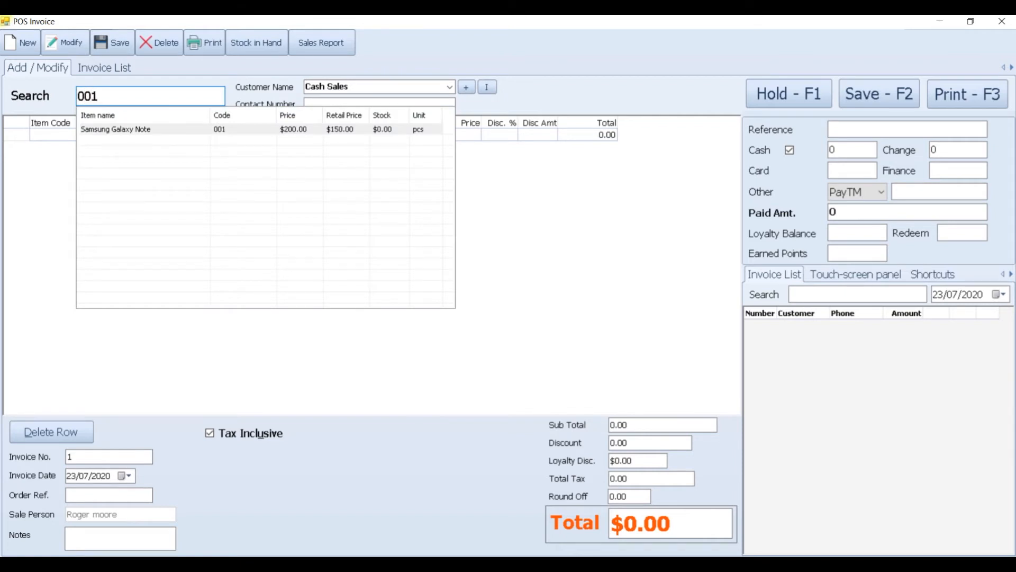
key(BackSpace)
key(BackSpace)
key(BackSpace)
text(001)
key(Return)
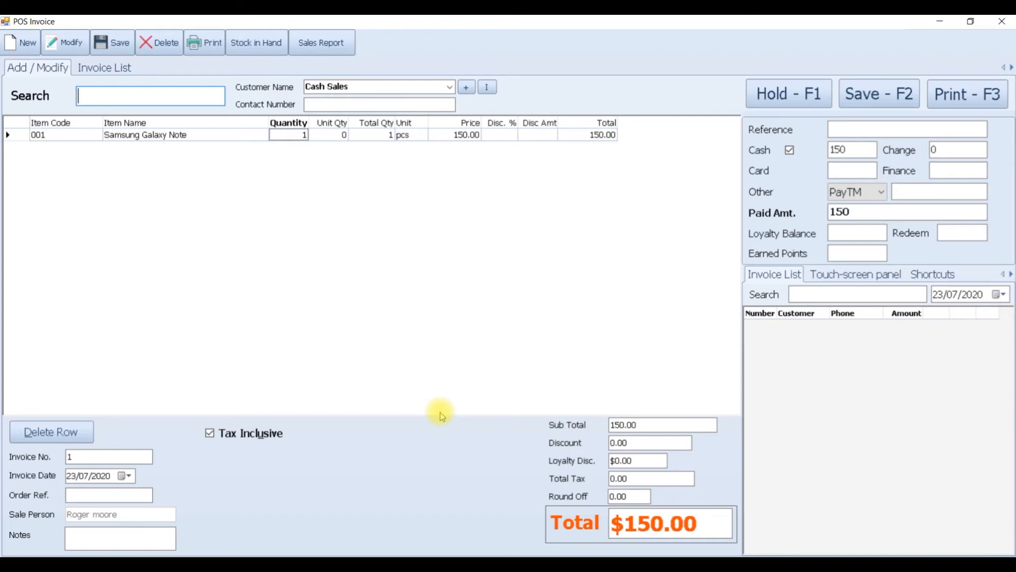
Step: Add item 002, Newy Mobile phone, to the cash sales invoice and save the invoice
text(003)
key(BackSpace)
text(2)
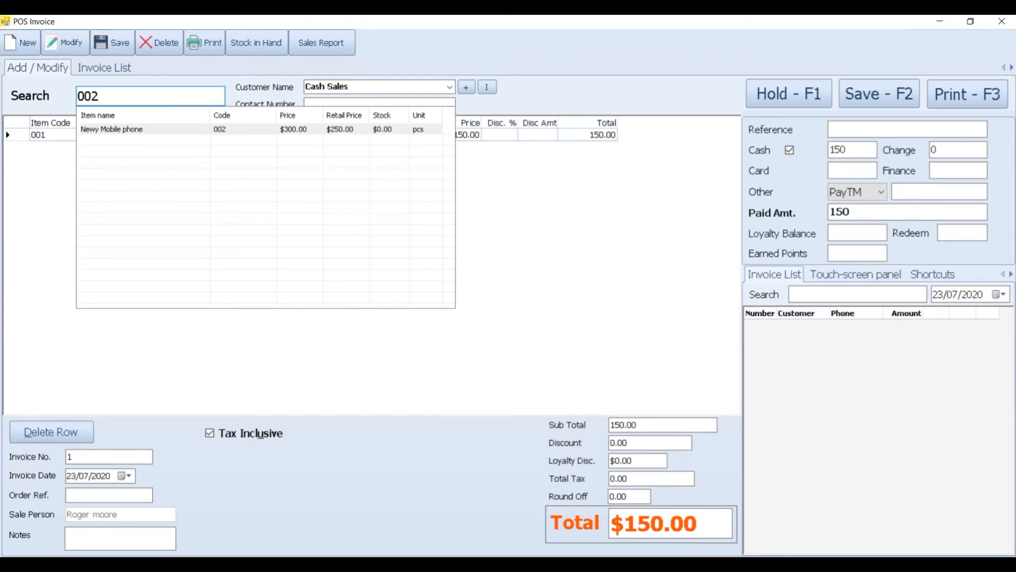
key(Return)
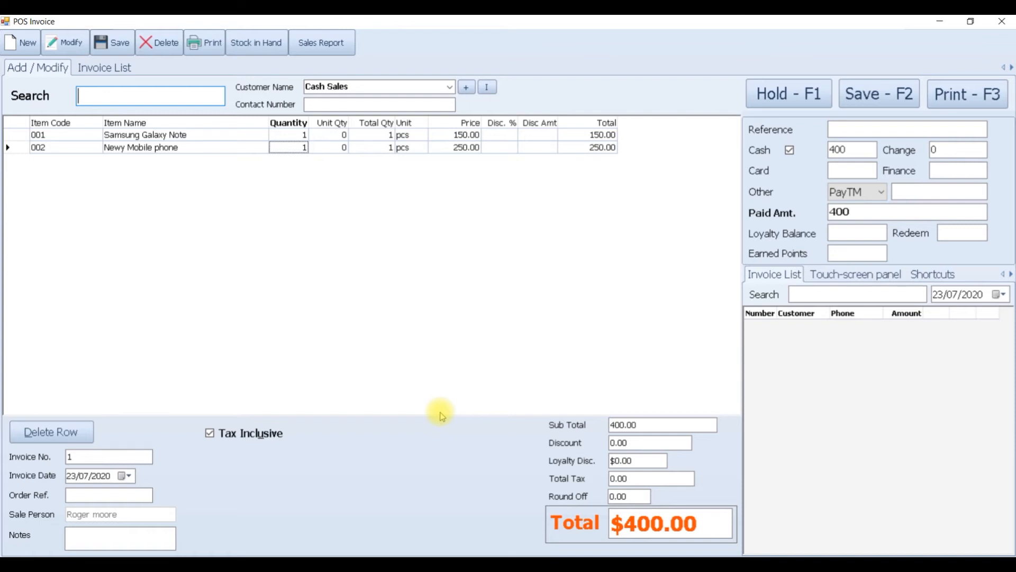
key(F2)
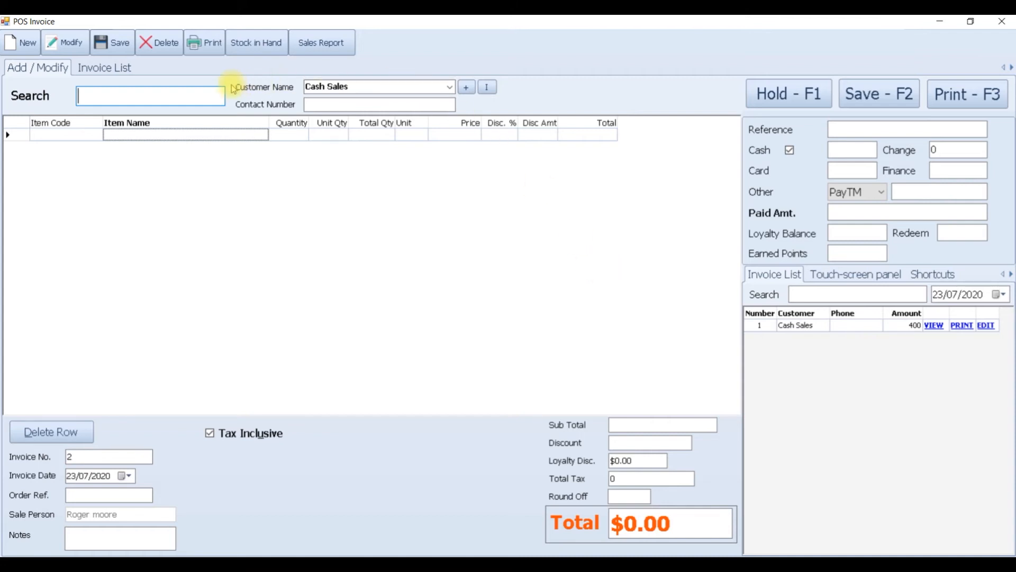
Step: Reopen the saved cash sales invoice for modification, consult the POS shortcuts list, and save the invoice
click(80, 46)
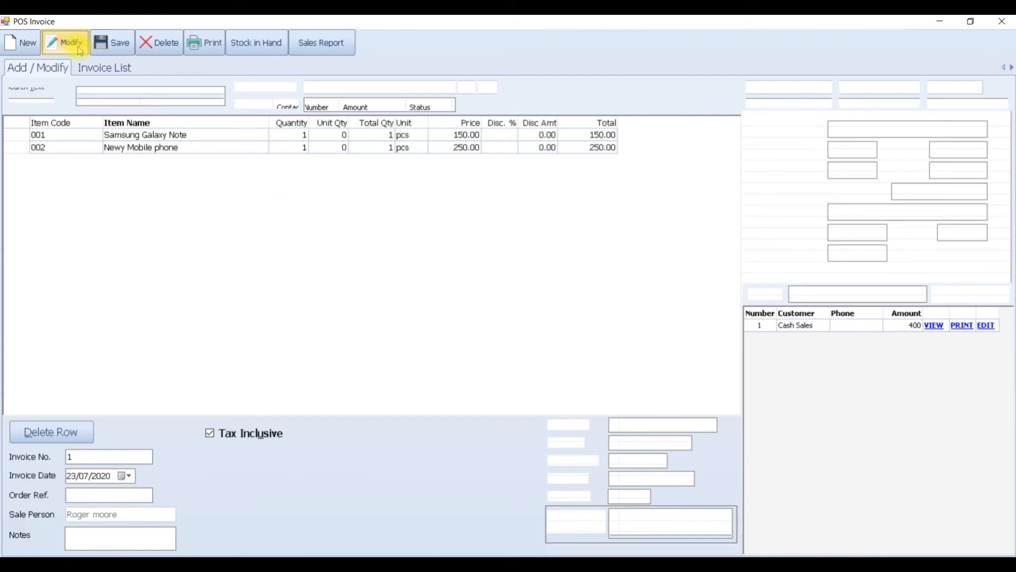
click(292, 136)
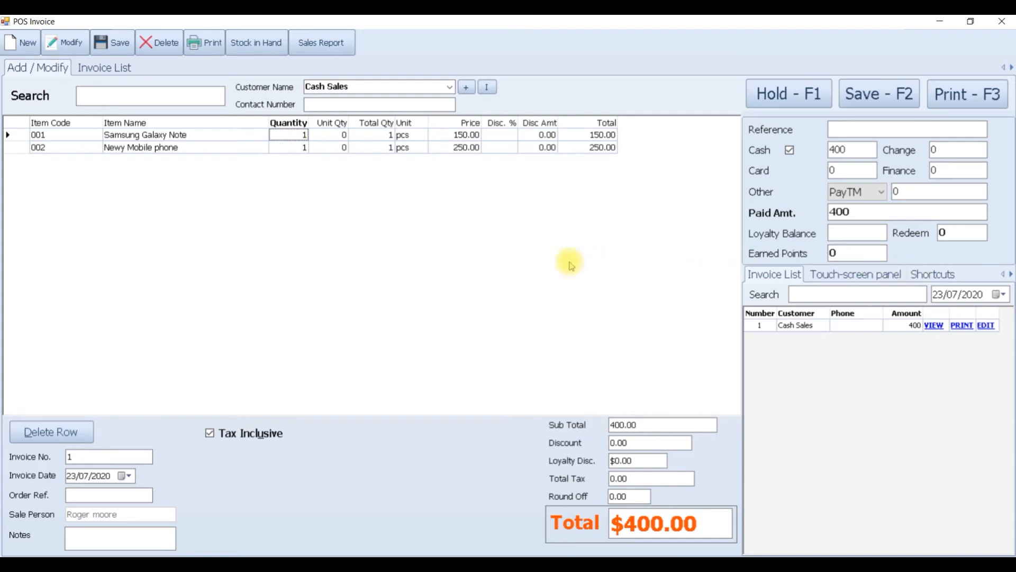
click(933, 273)
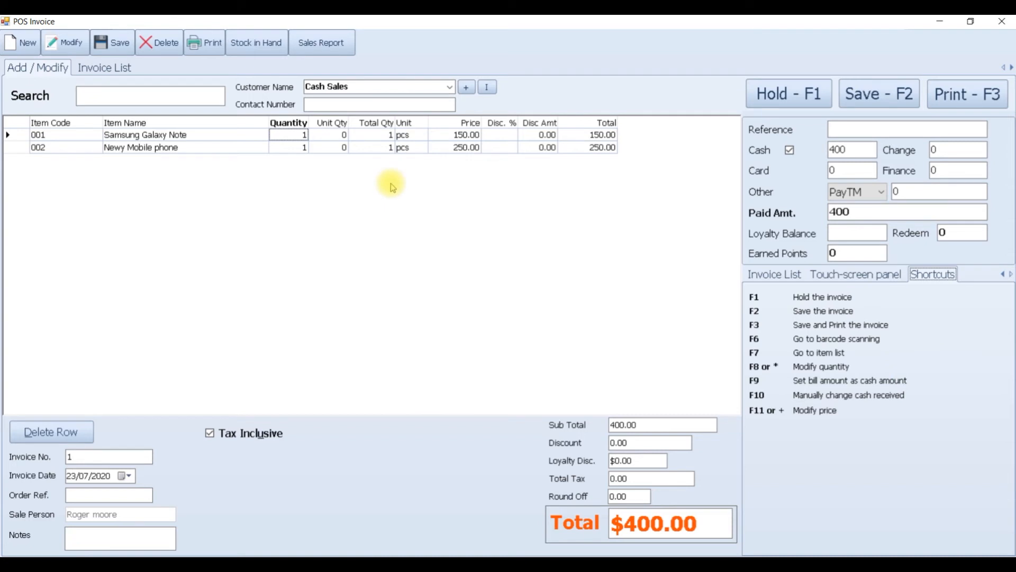
click(294, 139)
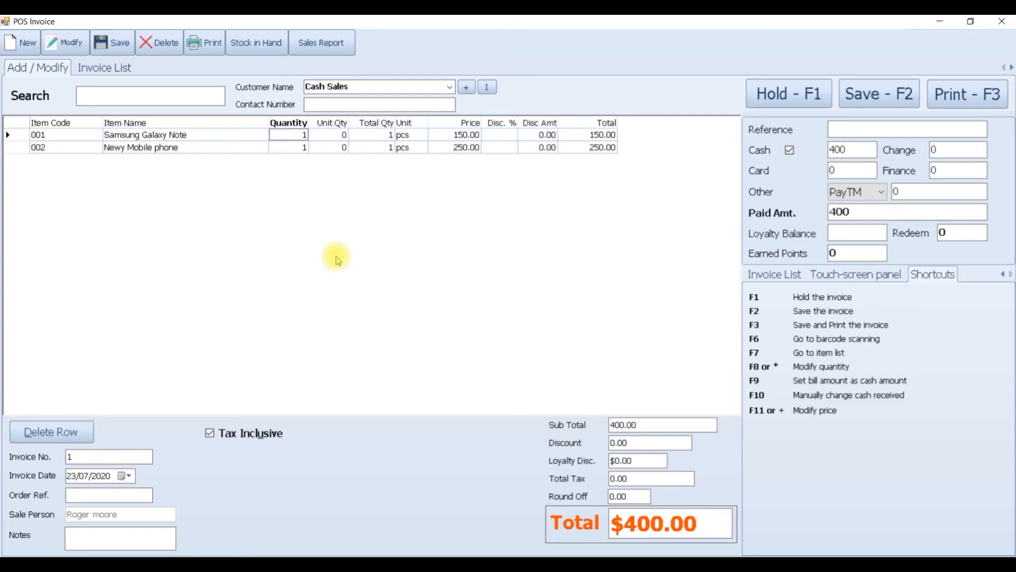
key(F2)
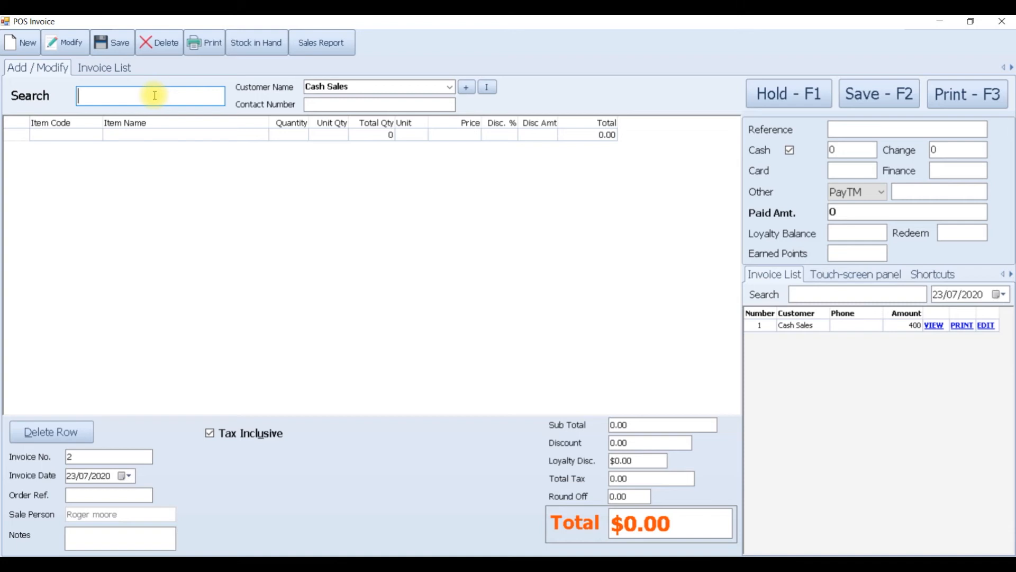
Step: Add item 001 to the new POS invoice and set its quantity to 5
text(001)
key(Return)
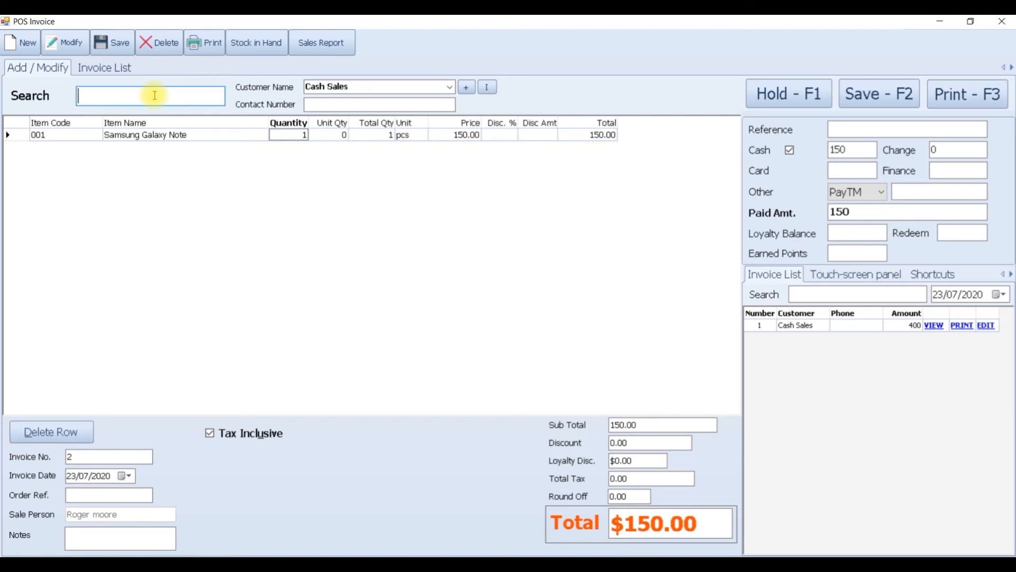
click(298, 136)
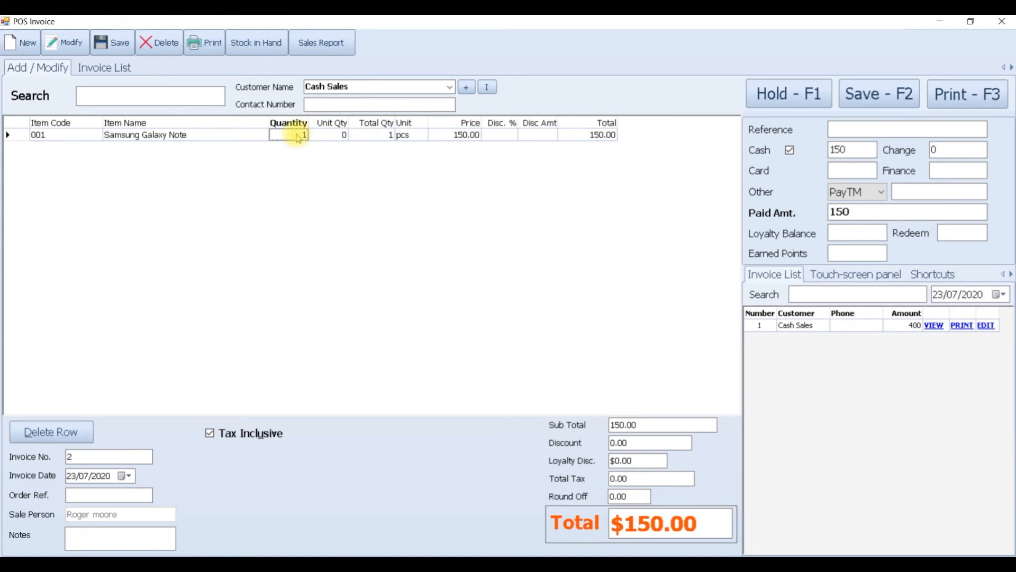
click(298, 135)
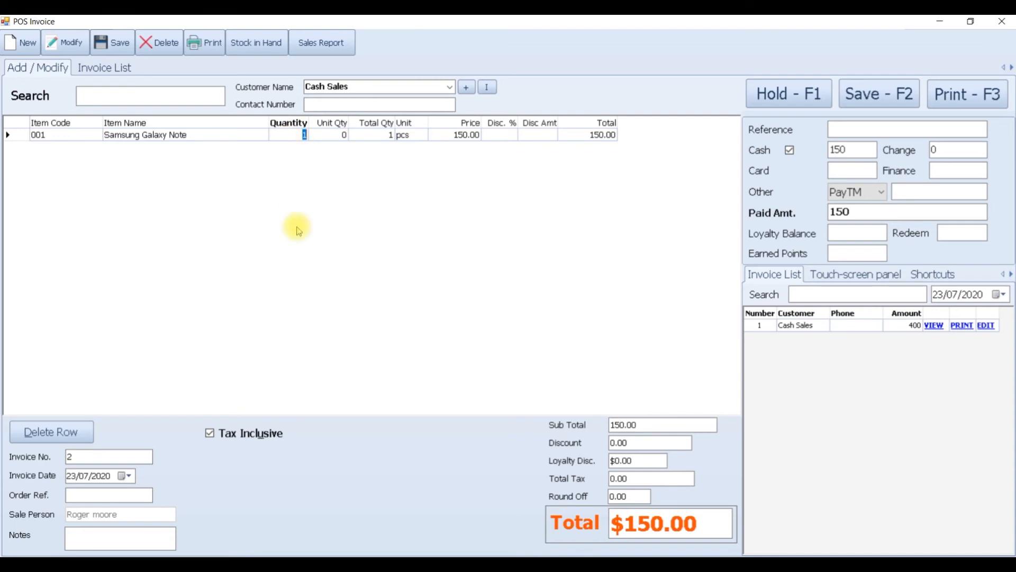
text(5)
key(Return)
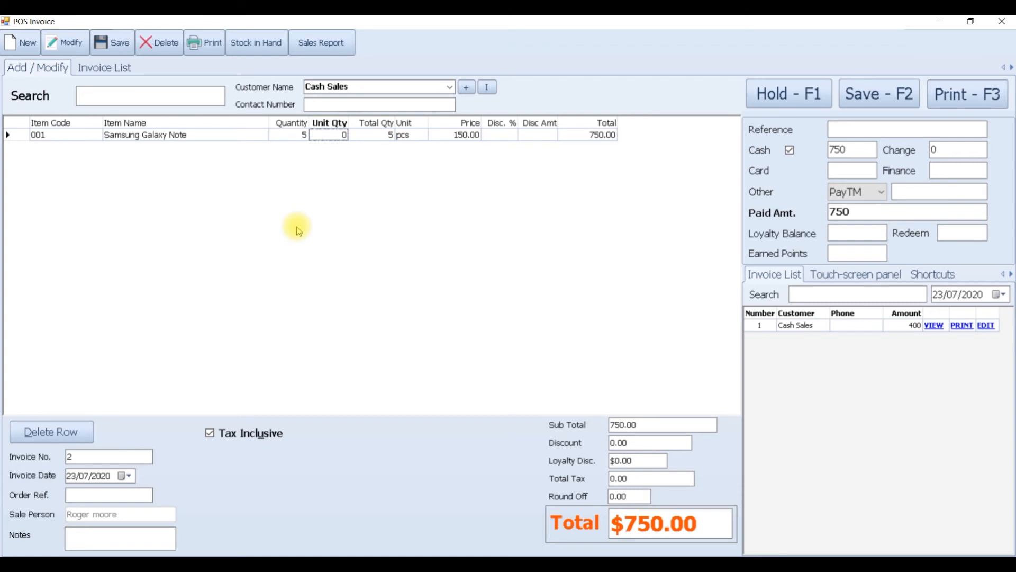
Step: Set the Samsung Galaxy Note's price to 200 and save the invoice without printing it
click(438, 136)
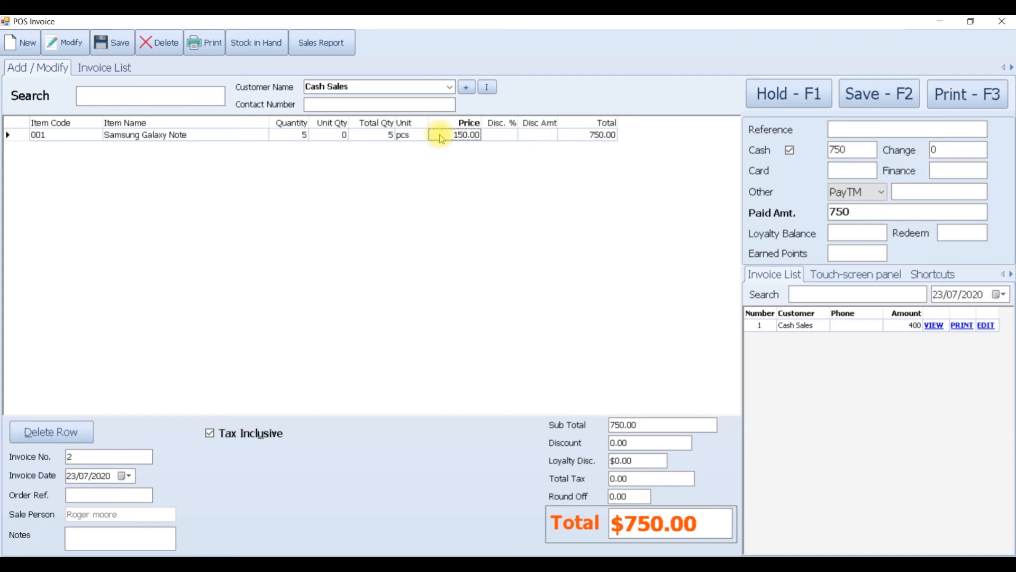
click(440, 136)
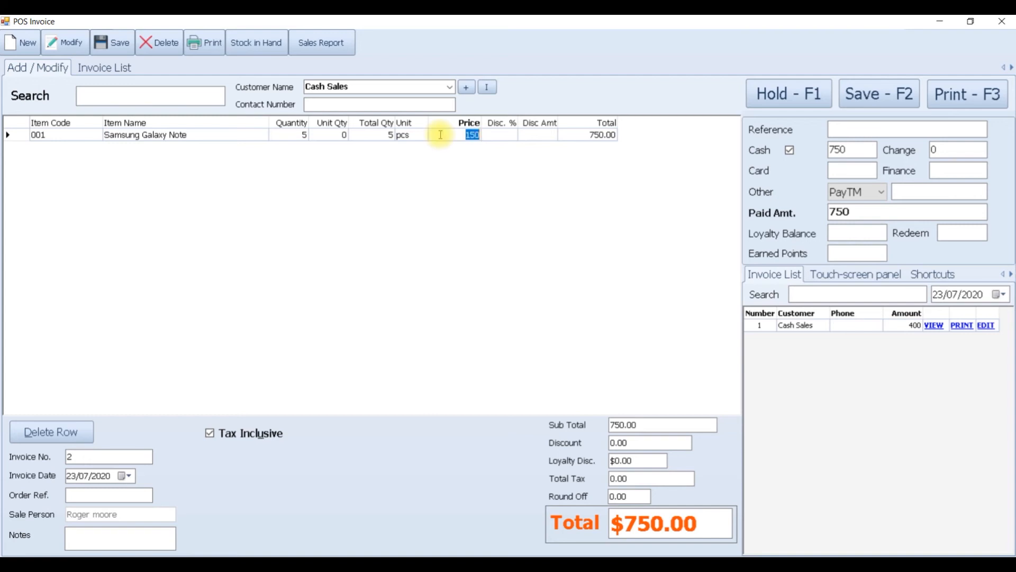
text(200)
key(Tab)
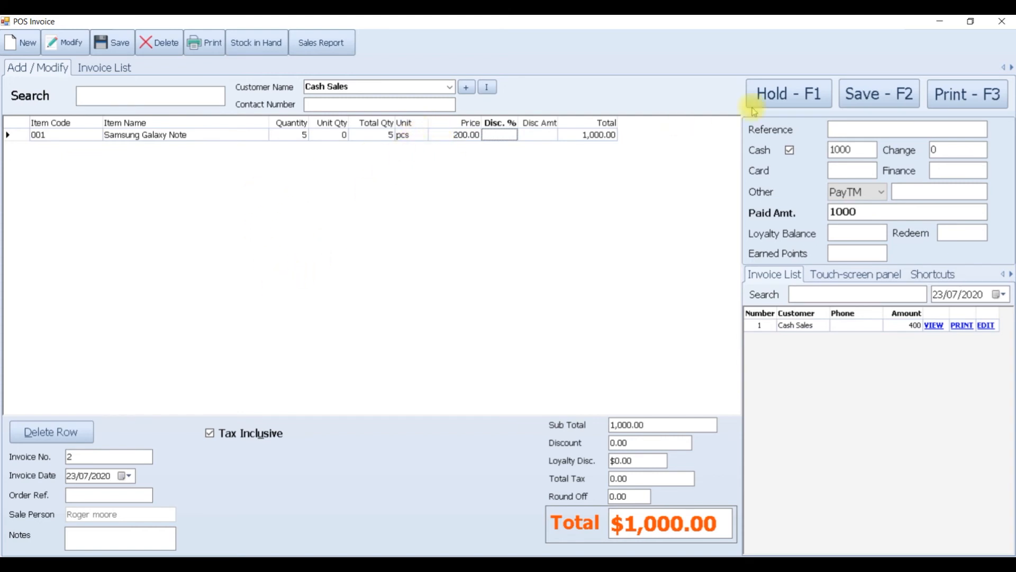
click(868, 101)
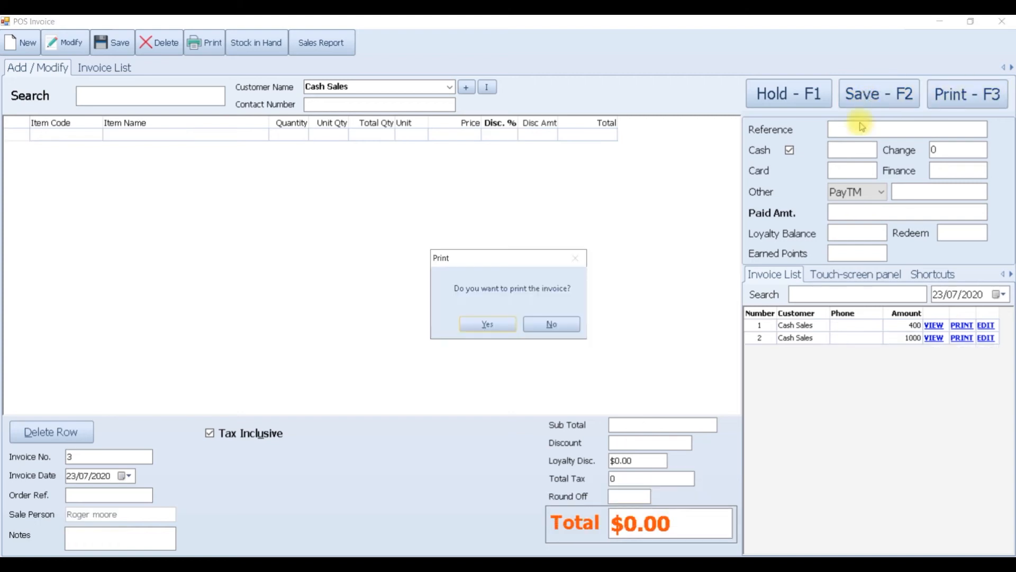
click(553, 323)
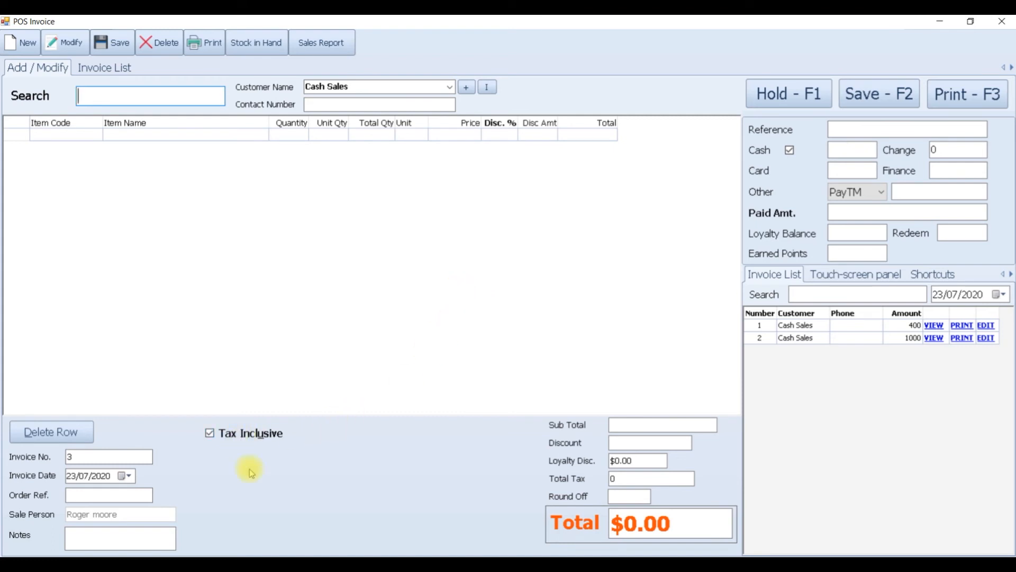
Step: Enter the payment for a new Samsung Galaxy Note invoice as 0 in cash and 150 by card
click(843, 150)
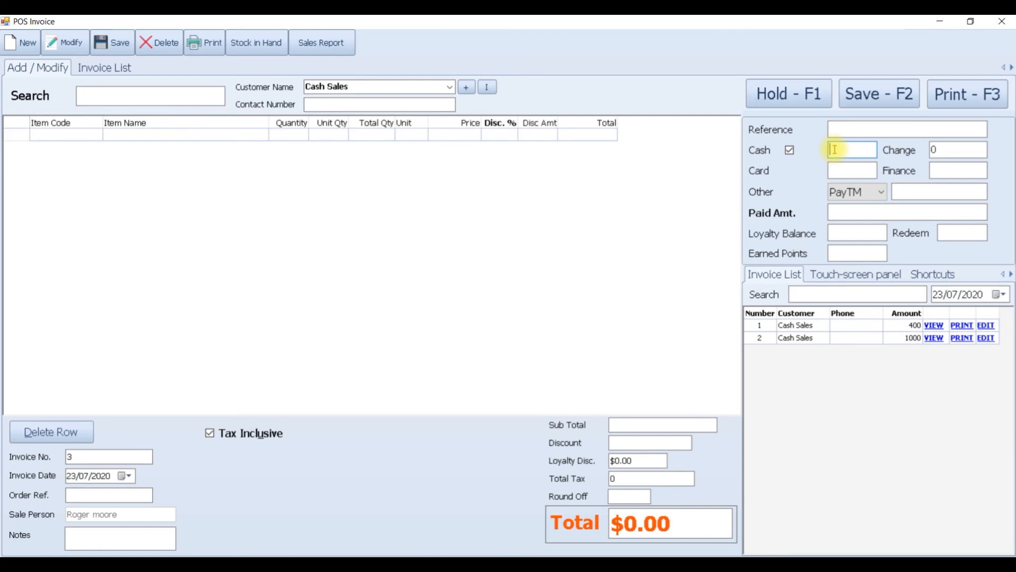
click(881, 196)
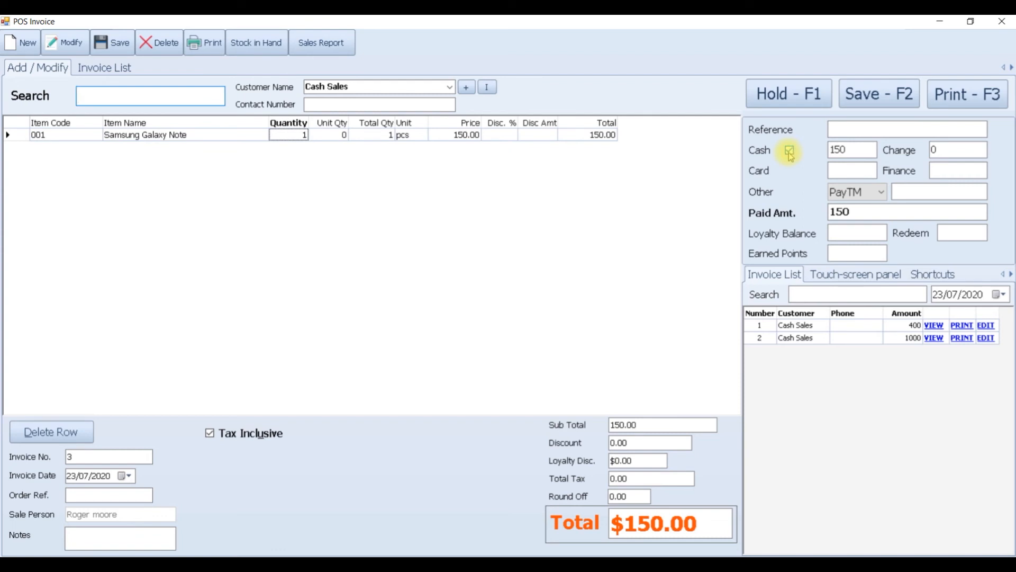
double_click(847, 149)
text(0)
click(845, 170)
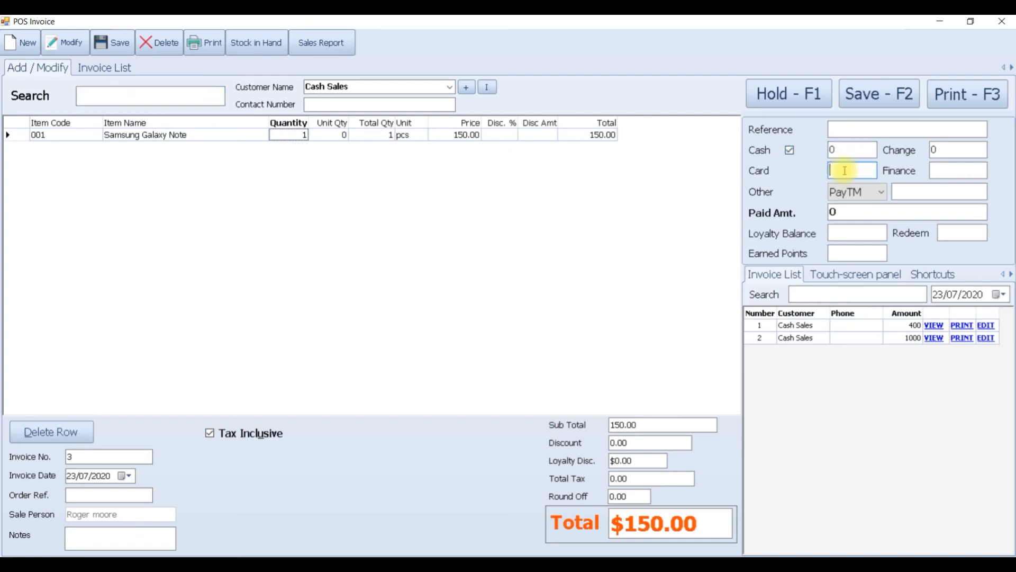
text(150)
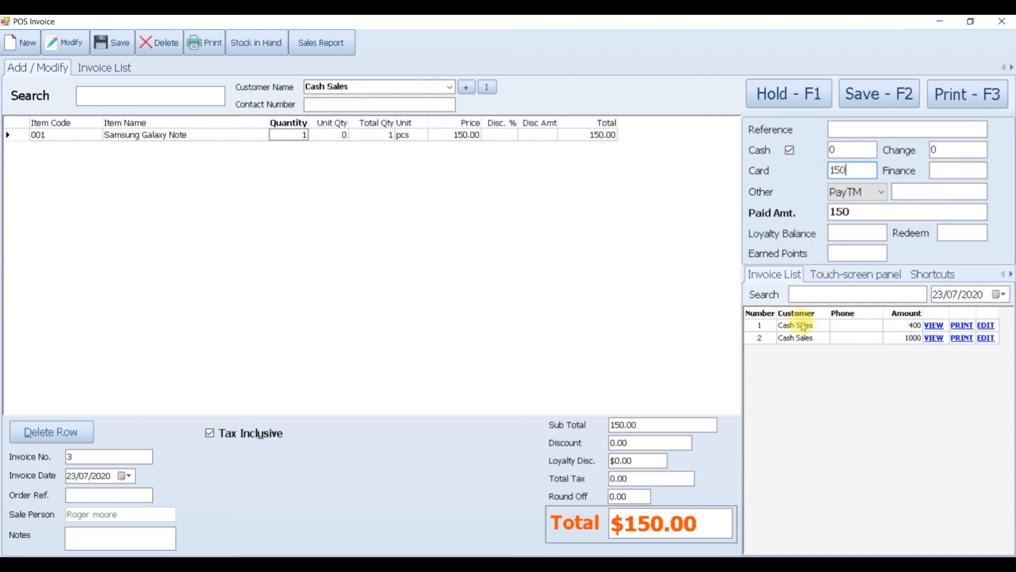
Step: Examine the invoice's payment fields, including the card, cash, change, paid amount, reference and earned points entries
click(852, 171)
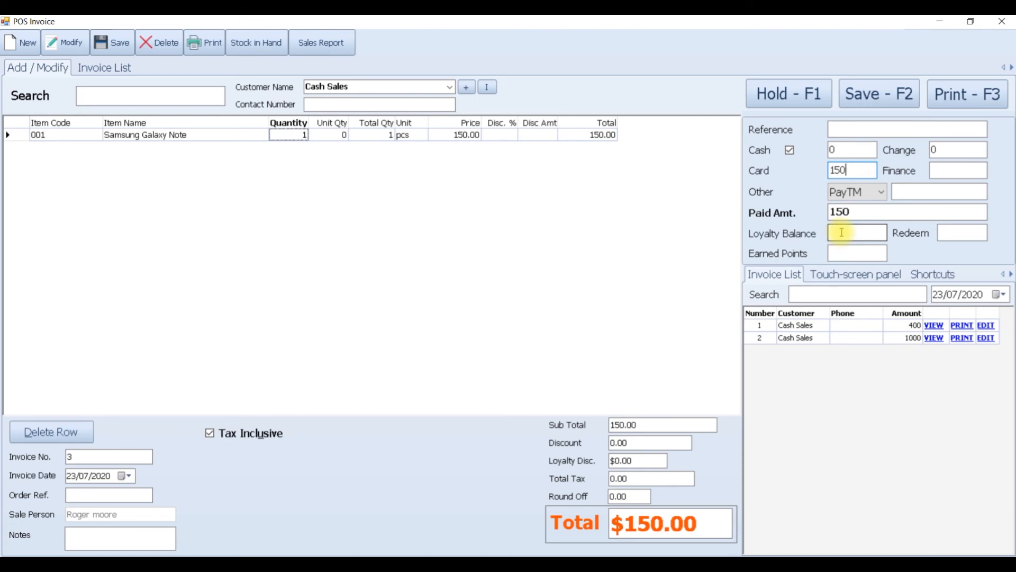
click(864, 211)
double_click(872, 212)
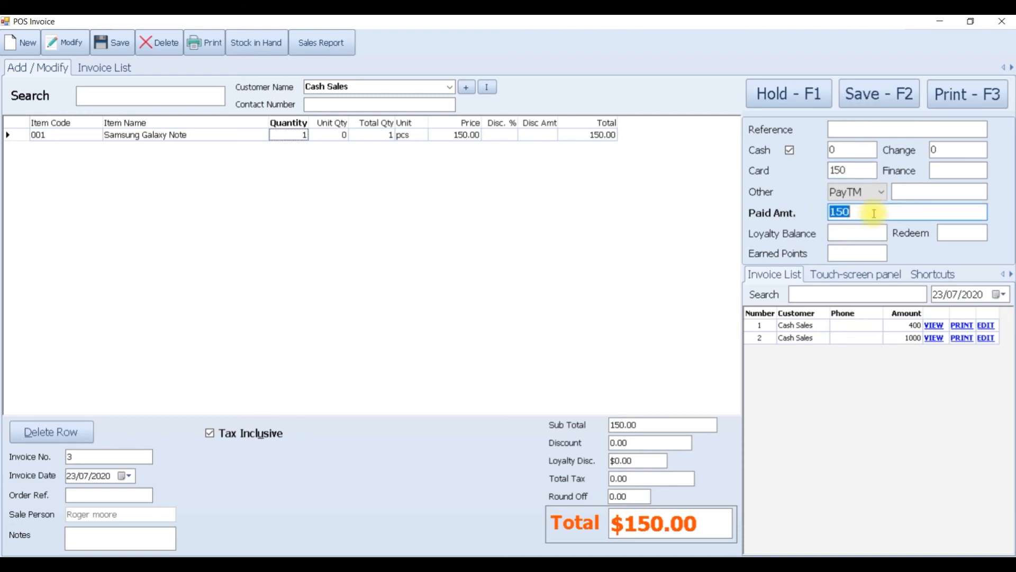
click(874, 212)
click(848, 148)
click(940, 149)
click(872, 150)
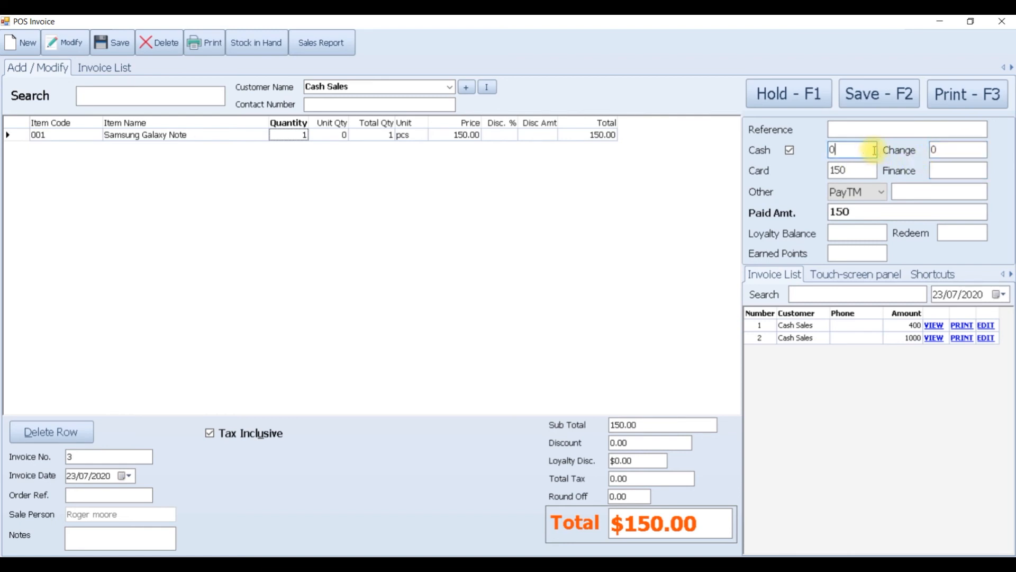
click(866, 131)
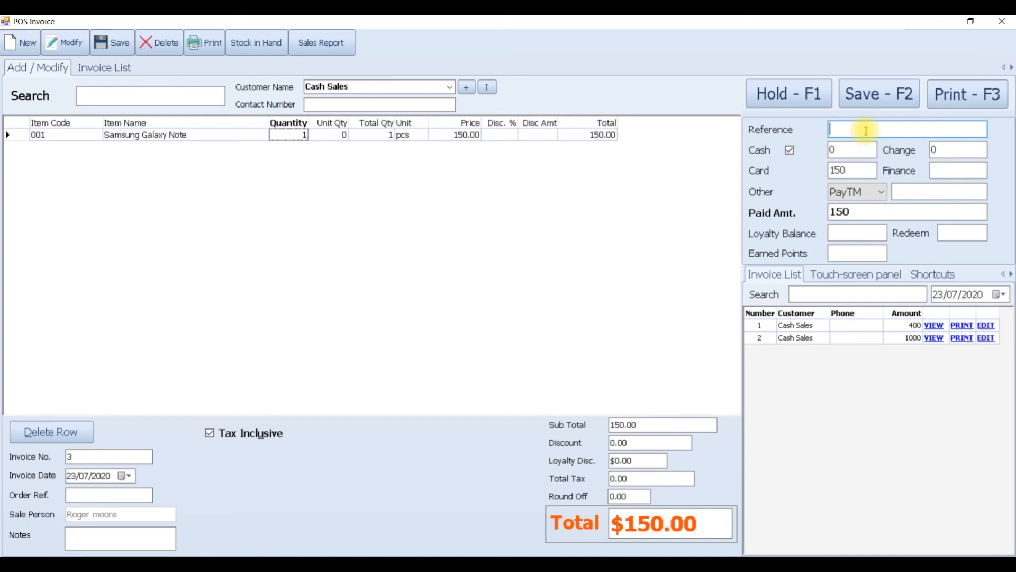
click(848, 248)
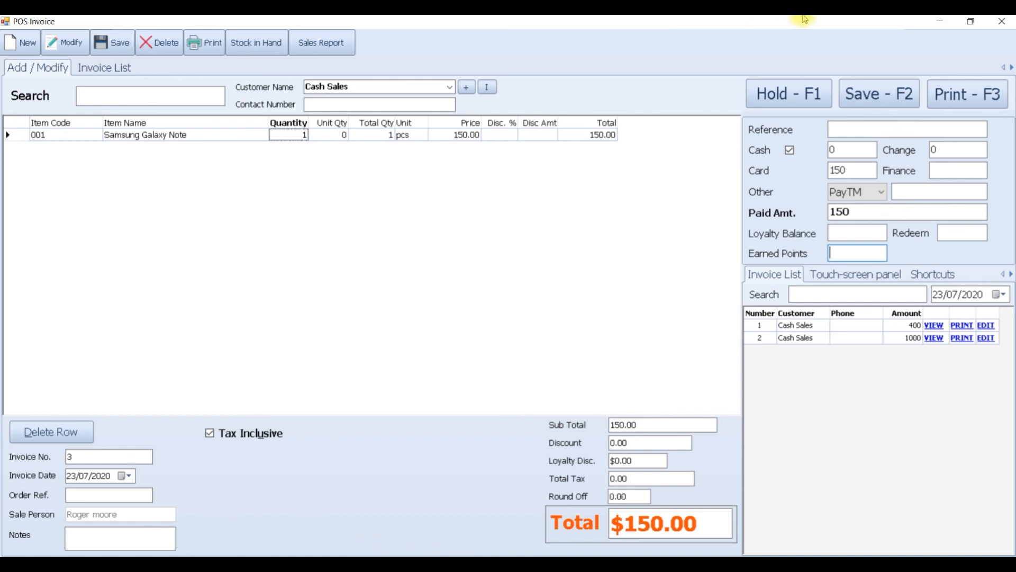
Step: Close the POS invoice form and open the existing sales person's record for modification
click(1002, 21)
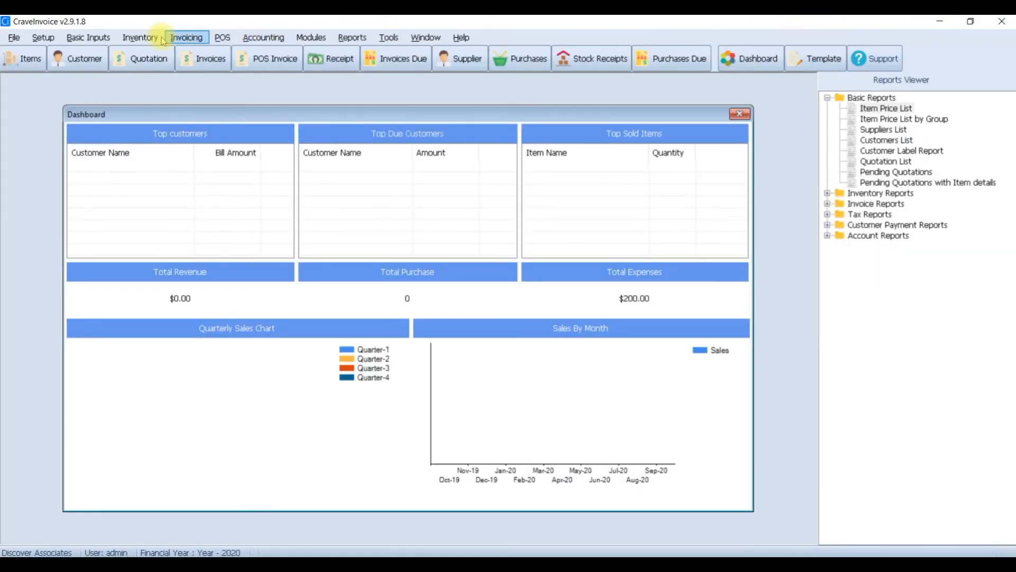
click(93, 38)
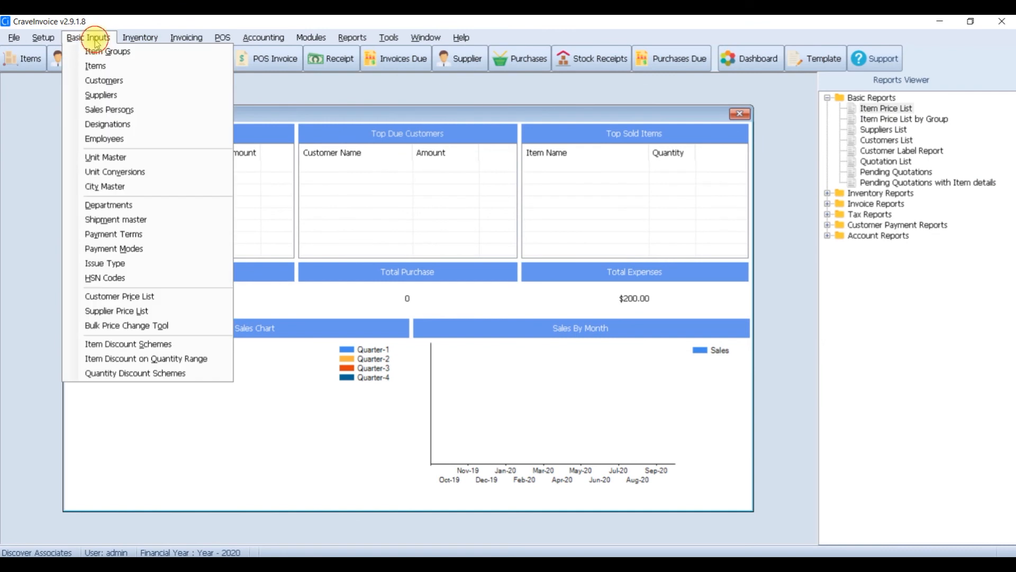
click(109, 109)
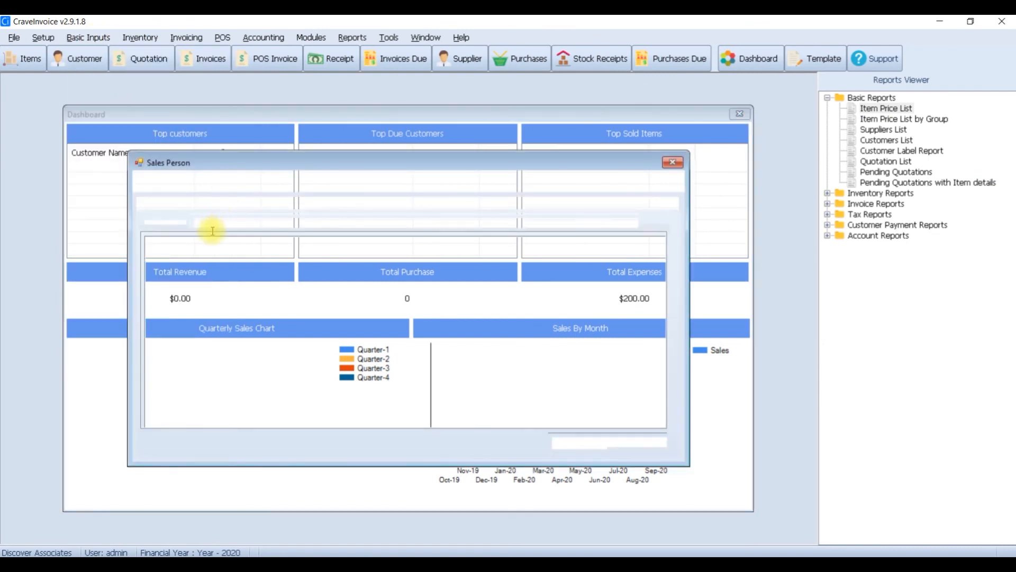
click(193, 254)
click(199, 181)
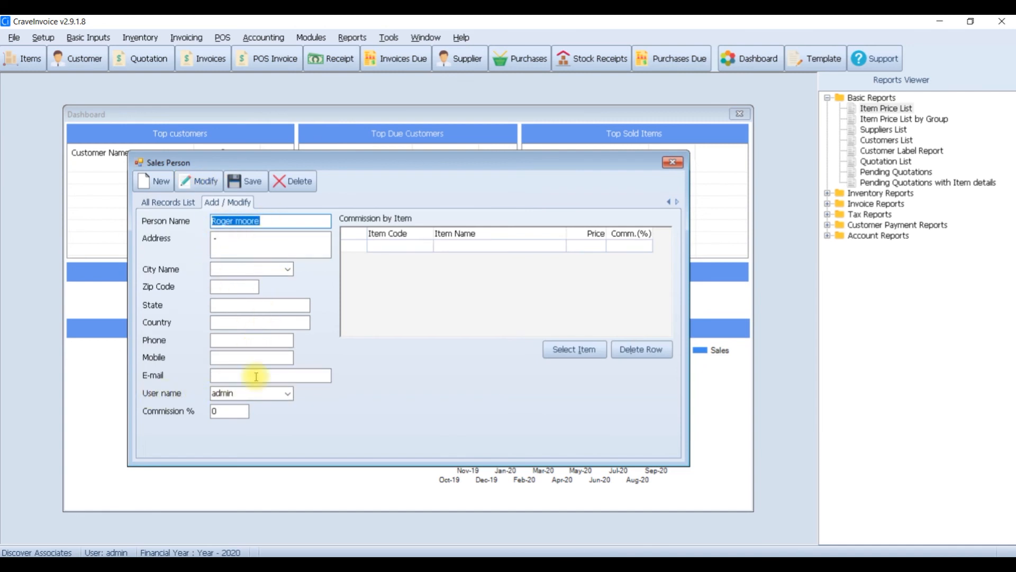
Step: Check the sales person's linked user name and person name, and close the record without saving
click(246, 393)
click(241, 393)
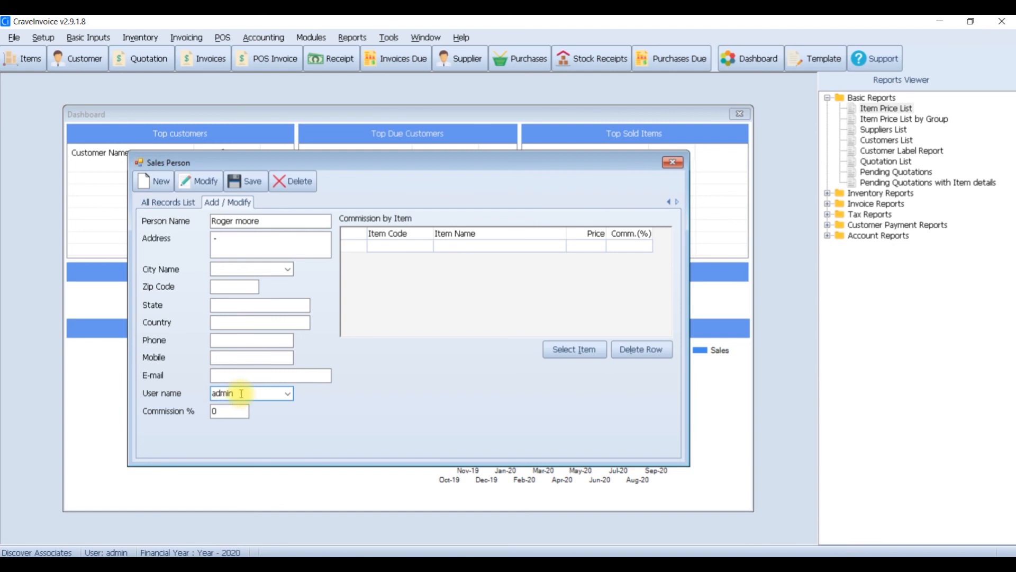
click(270, 219)
click(669, 163)
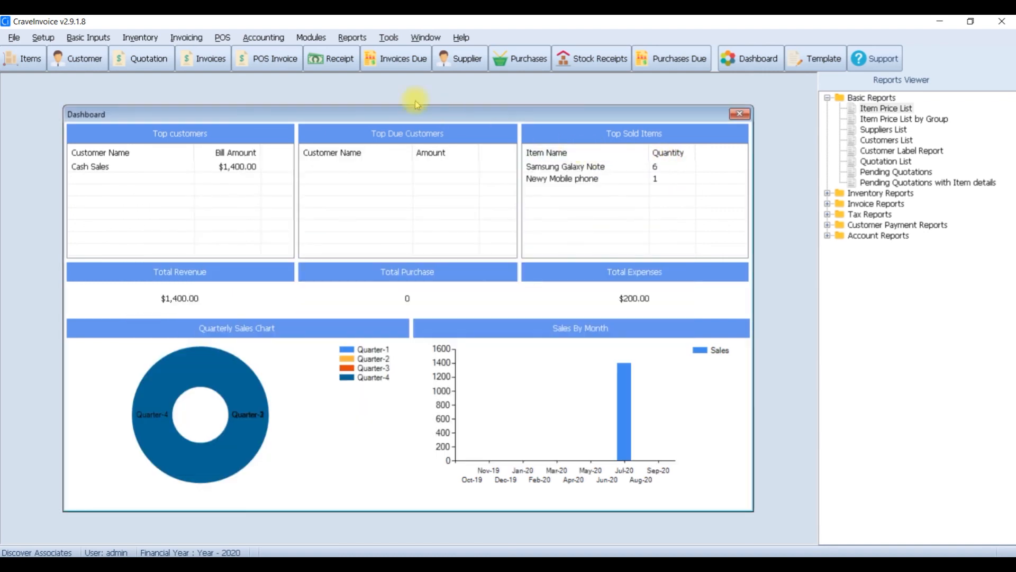
Step: Open a new POS invoice, choose Razor Distributors as its customer and activate the contact number field
click(222, 37)
click(243, 49)
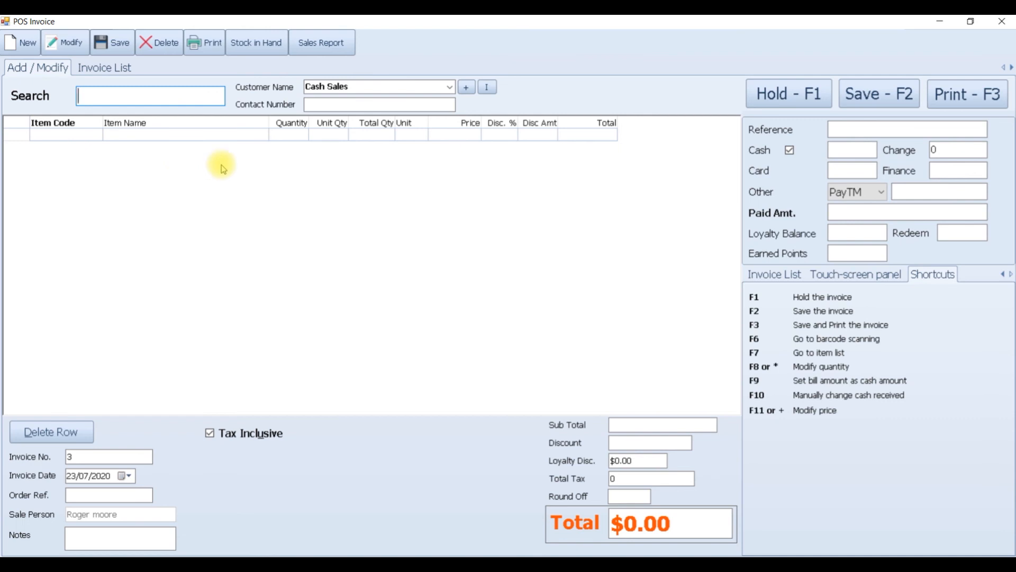
click(412, 87)
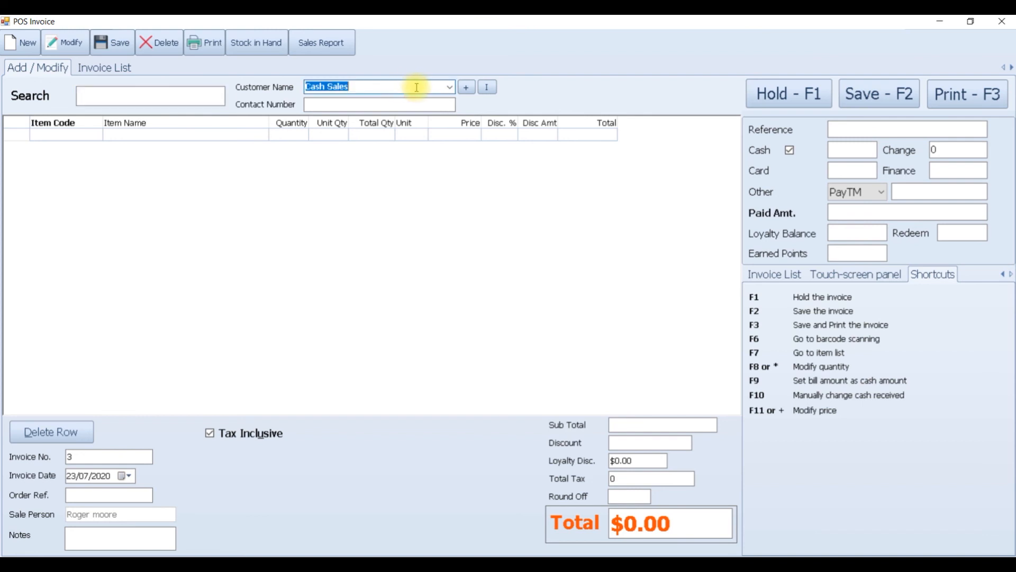
click(449, 87)
click(377, 142)
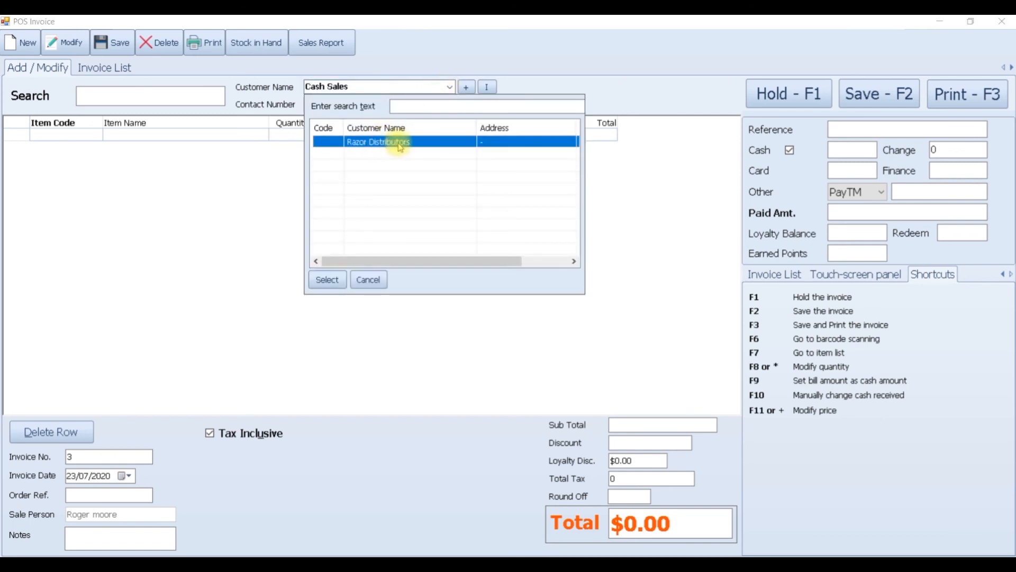
click(336, 284)
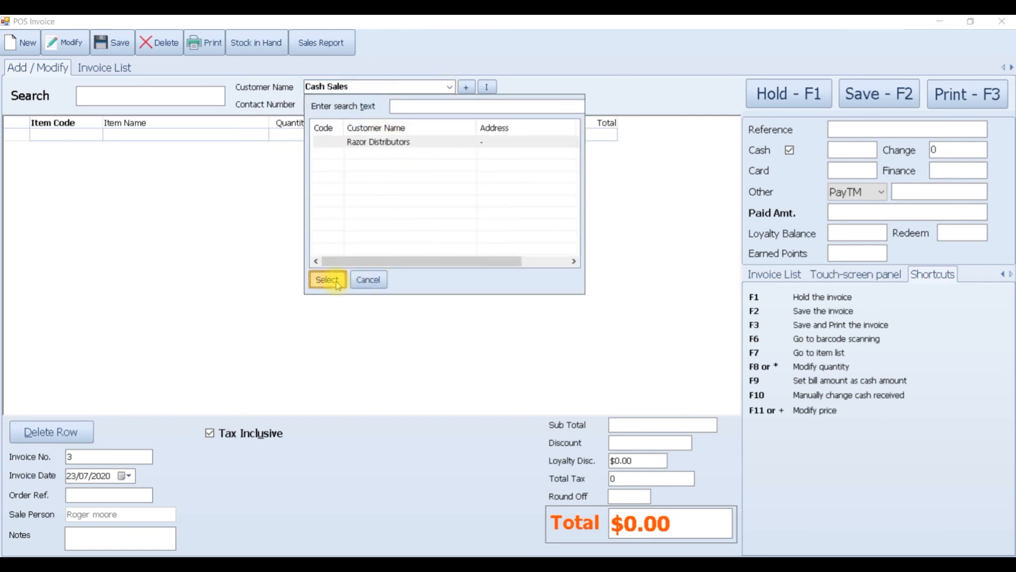
click(336, 104)
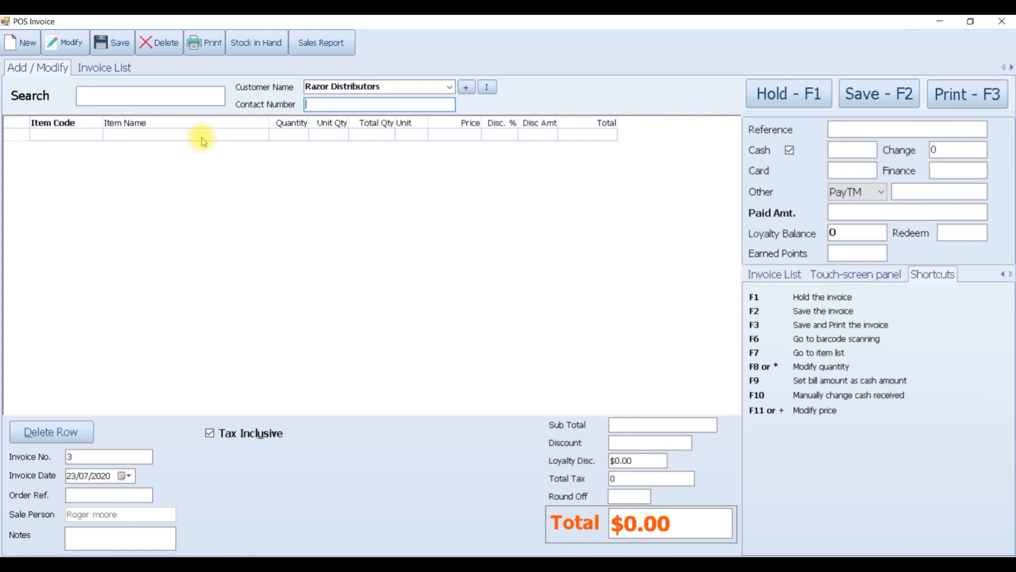
Step: Show the list of saved POS invoices beside the invoice form
click(782, 276)
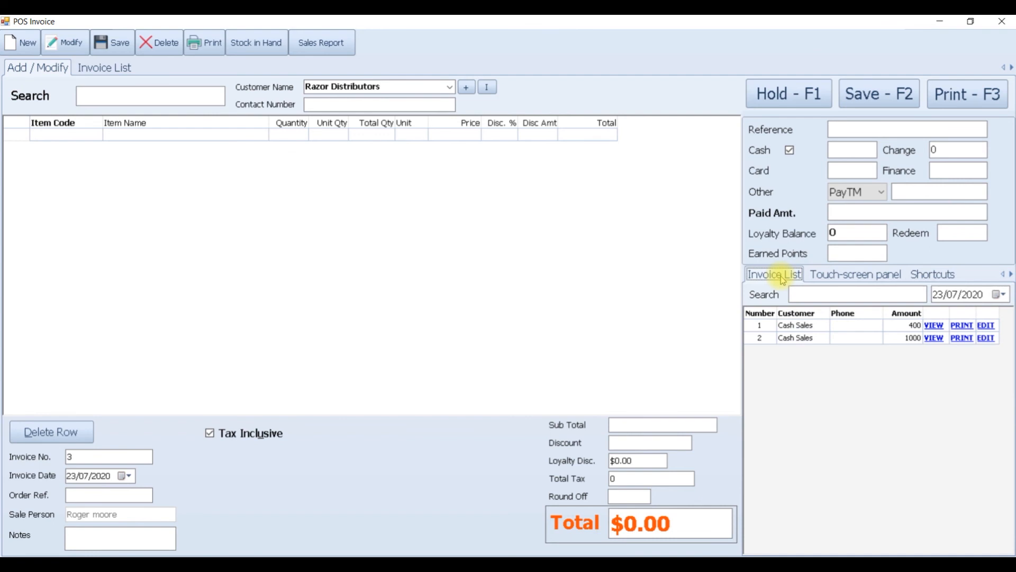